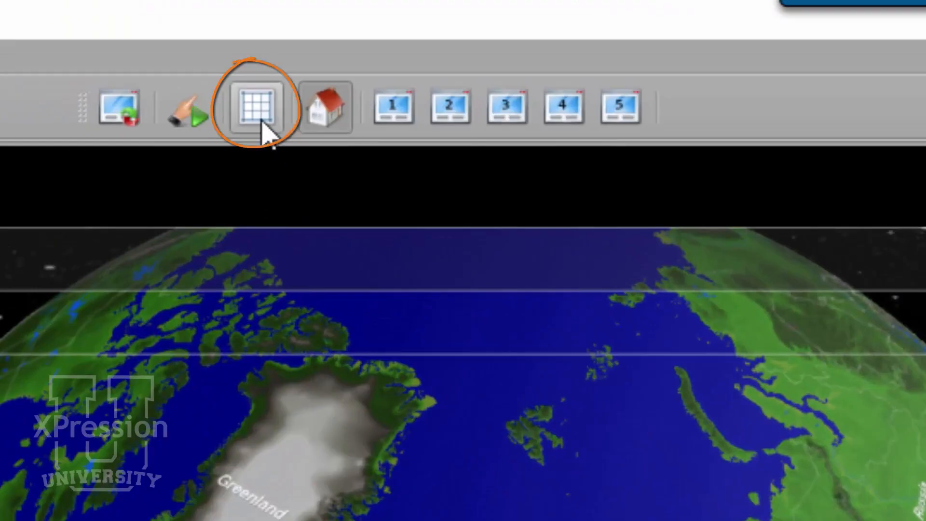
Open the Drawing toolbox and switch its group to Interactive.
{"action": "left_click", "coordinate": [261, 126]}
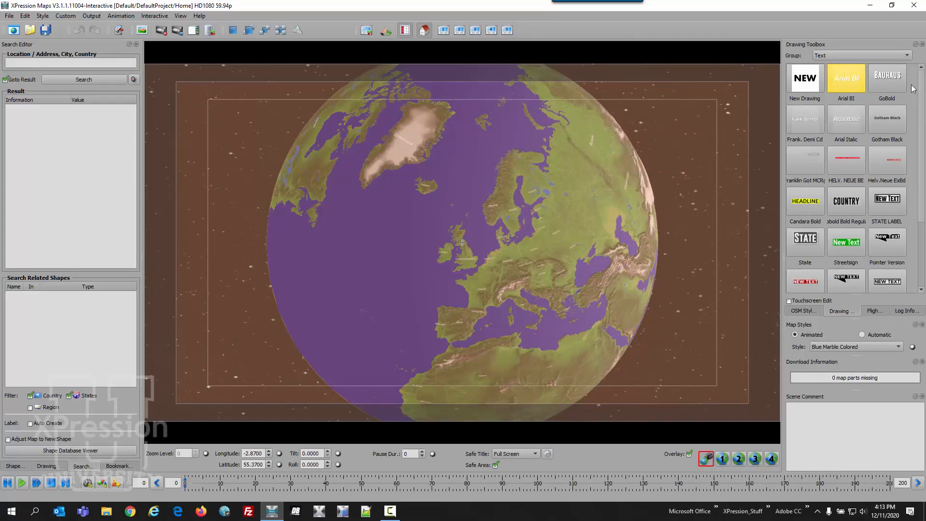
{"action": "left_click", "coordinate": [817, 313]}
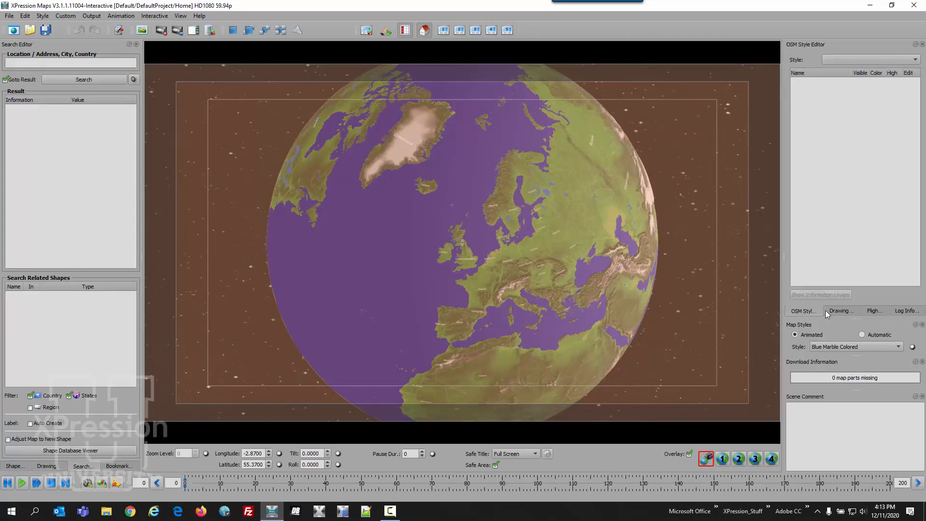
{"action": "left_click", "coordinate": [878, 312]}
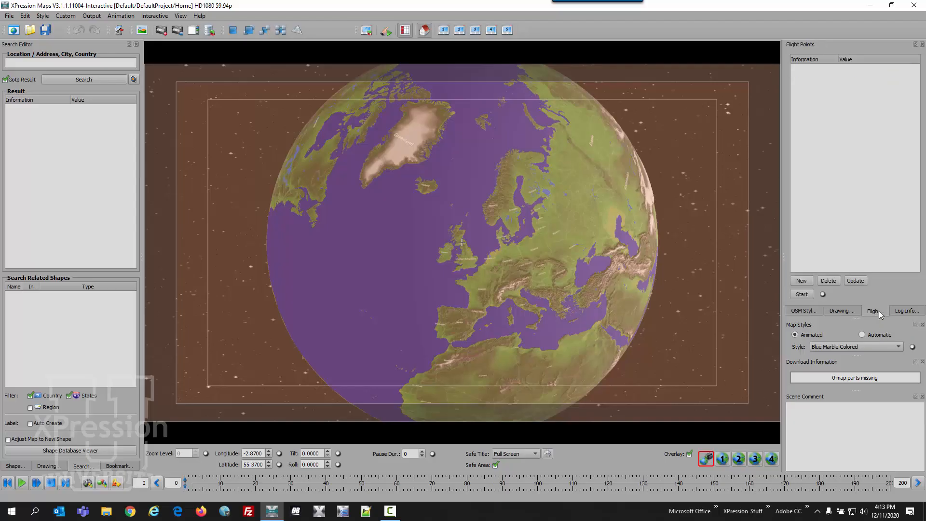
{"action": "left_click", "coordinate": [849, 312]}
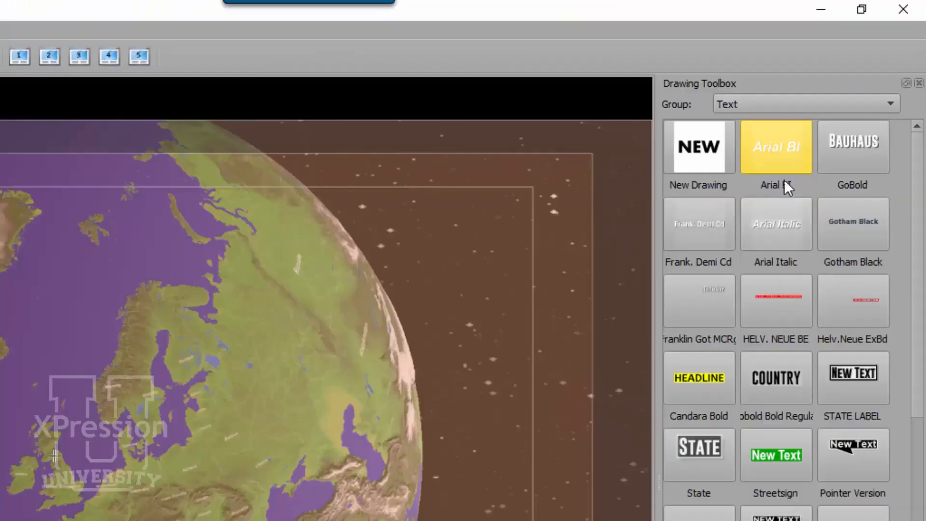
{"action": "left_click", "coordinate": [784, 103]}
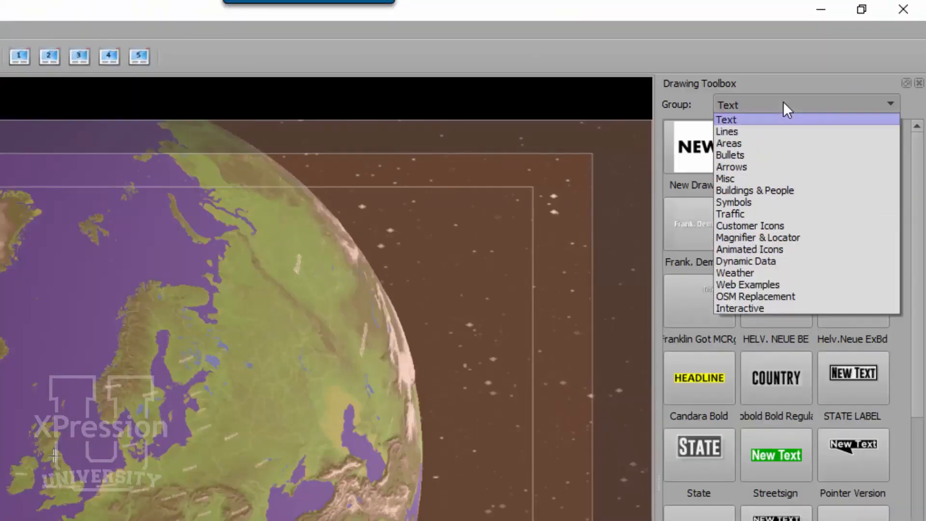
{"action": "left_click", "coordinate": [818, 308]}
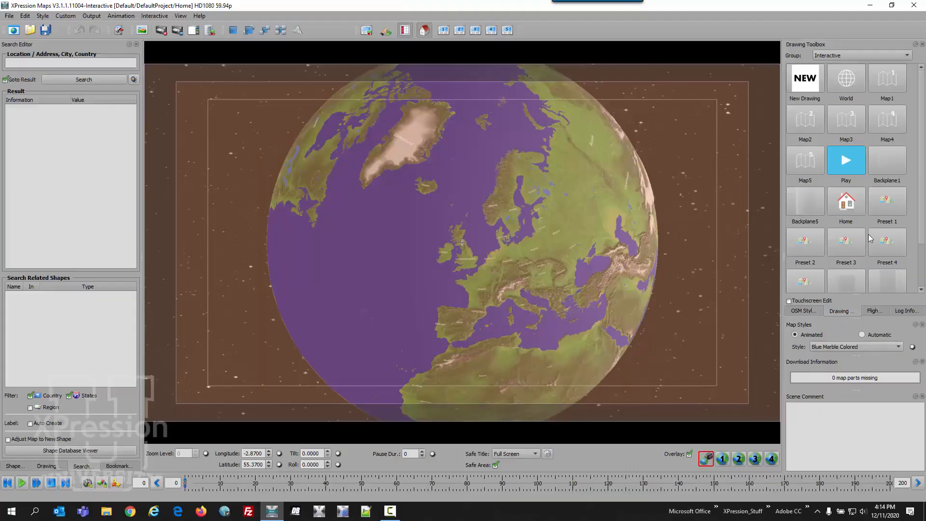
Place the World, Map1 and Map2 buttons in a row near the frame's lower-left corner.
{"action": "left_click", "coordinate": [844, 83]}
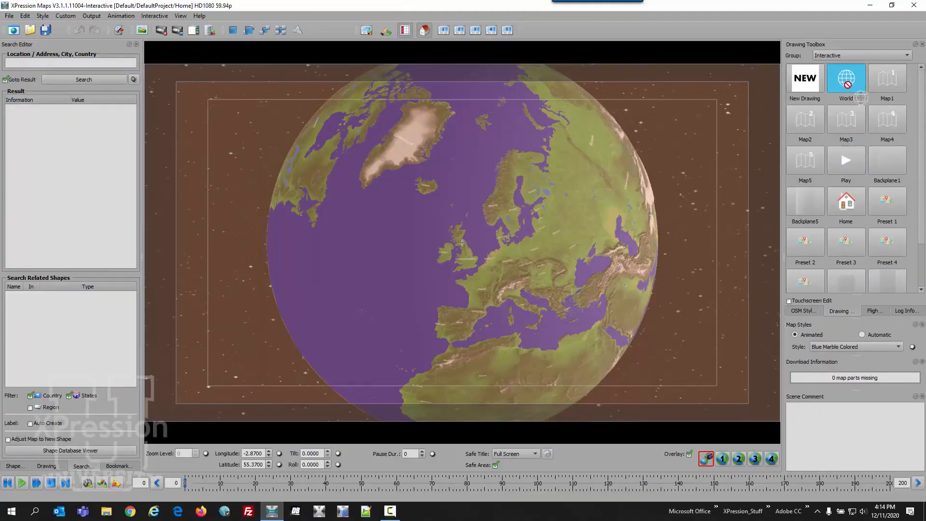
{"action": "left_click", "coordinate": [175, 393]}
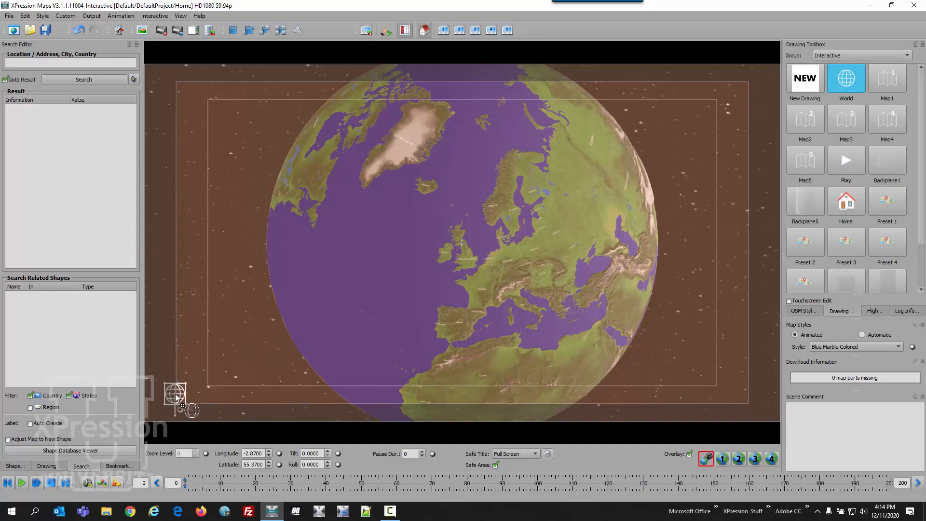
{"action": "left_click", "coordinate": [896, 88]}
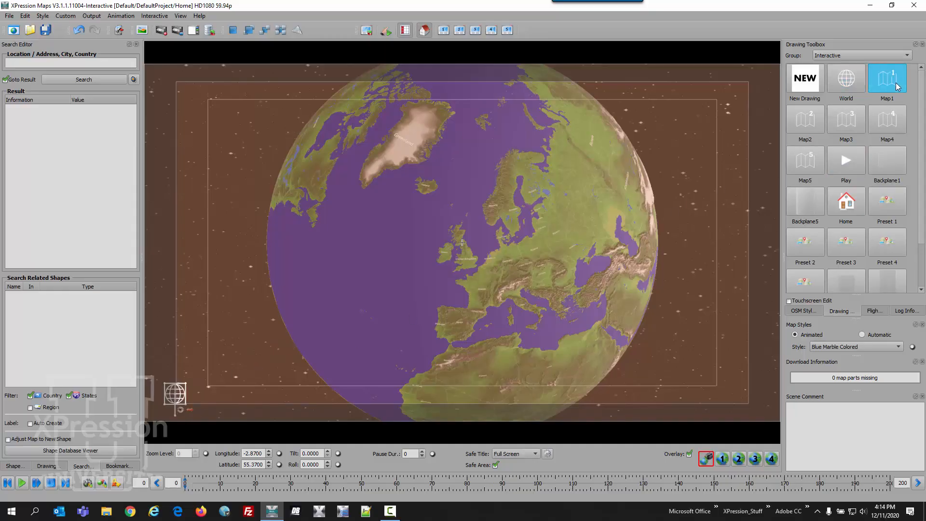
{"action": "left_click", "coordinate": [212, 393]}
{"action": "left_click", "coordinate": [802, 128]}
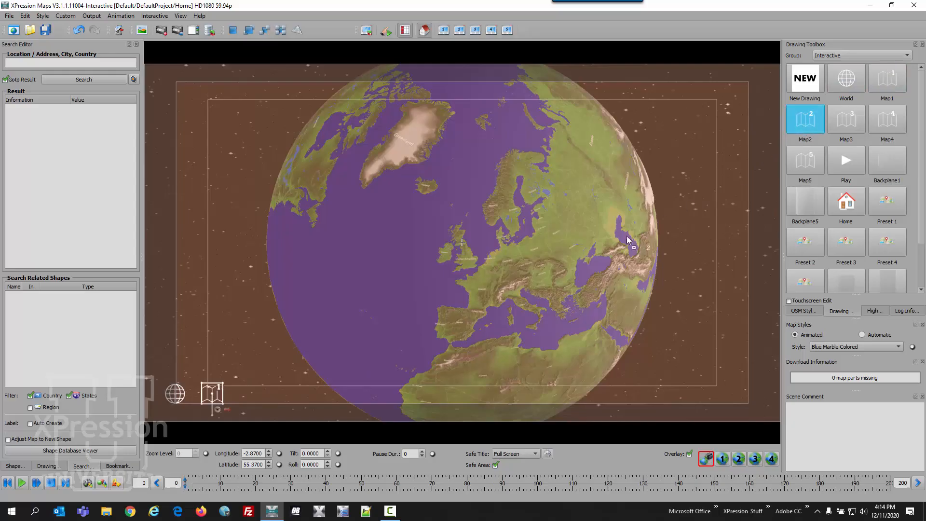
{"action": "left_click", "coordinate": [241, 386]}
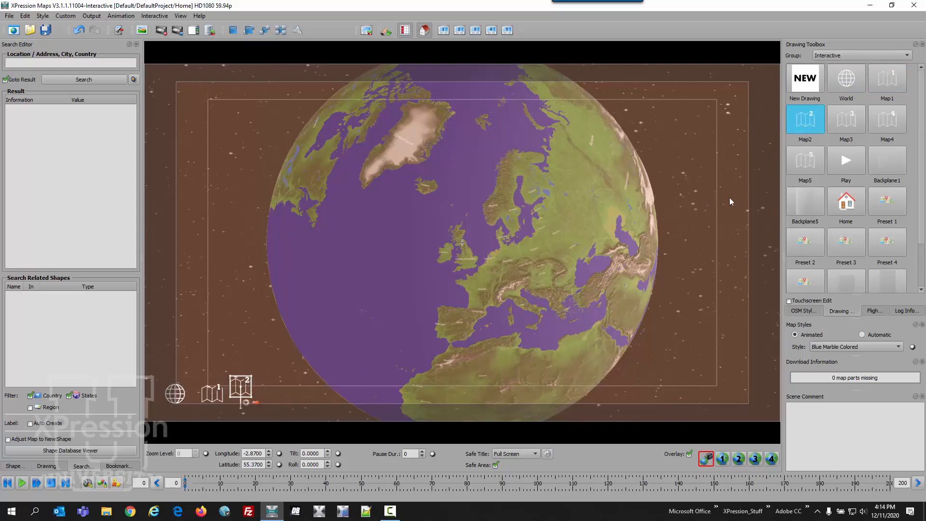
Add the Map3, Map4, Map5 buttons to the row and place the Play button above the World button.
{"action": "left_click_drag", "start_coordinate": [845, 120], "coordinate": [272, 386]}
{"action": "left_click", "coordinate": [887, 123]}
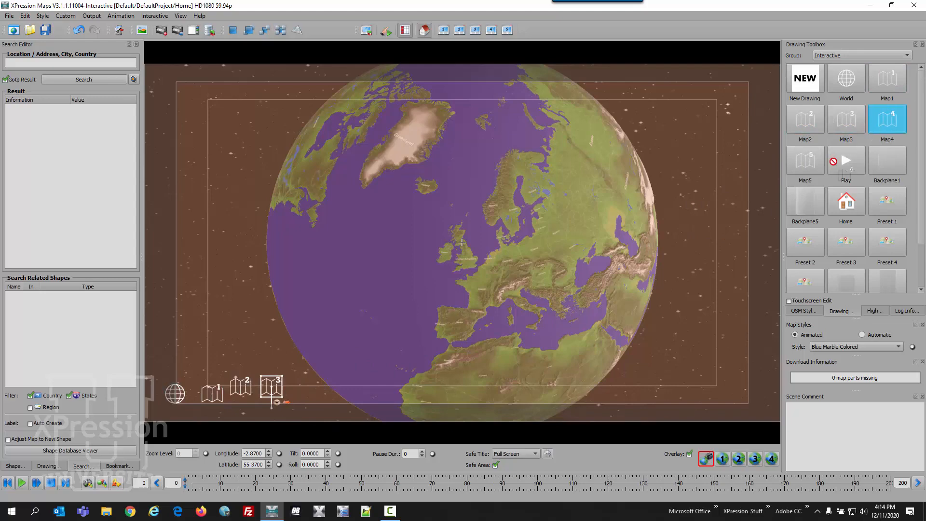
{"action": "left_click", "coordinate": [296, 387]}
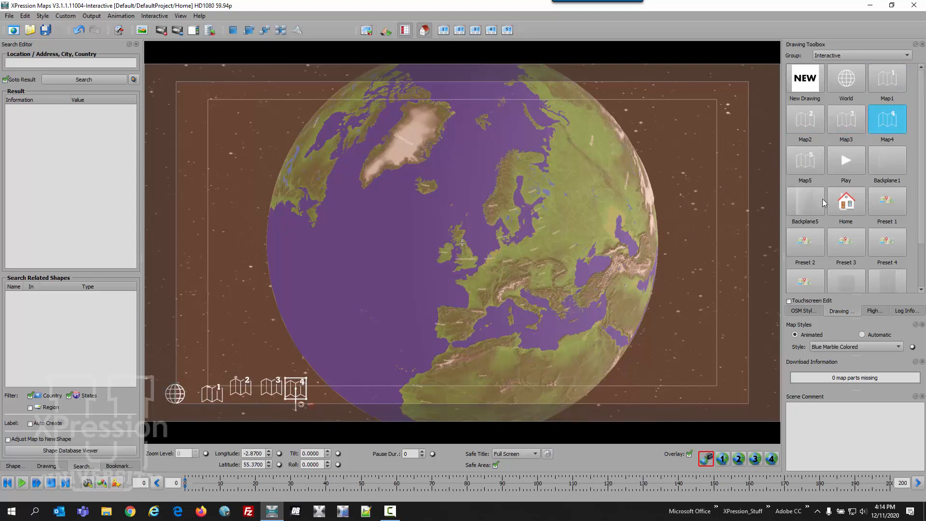
{"action": "left_click", "coordinate": [818, 169]}
{"action": "left_click", "coordinate": [324, 387]}
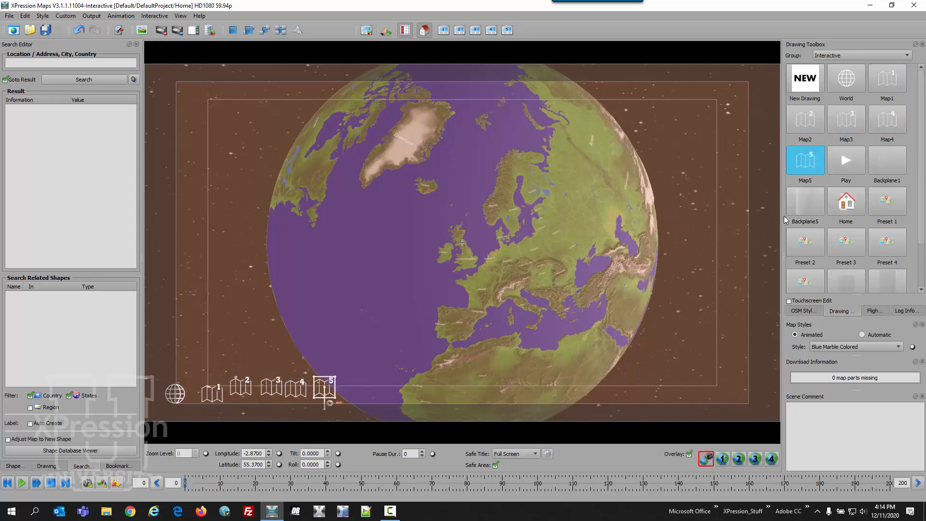
{"action": "left_click", "coordinate": [848, 169]}
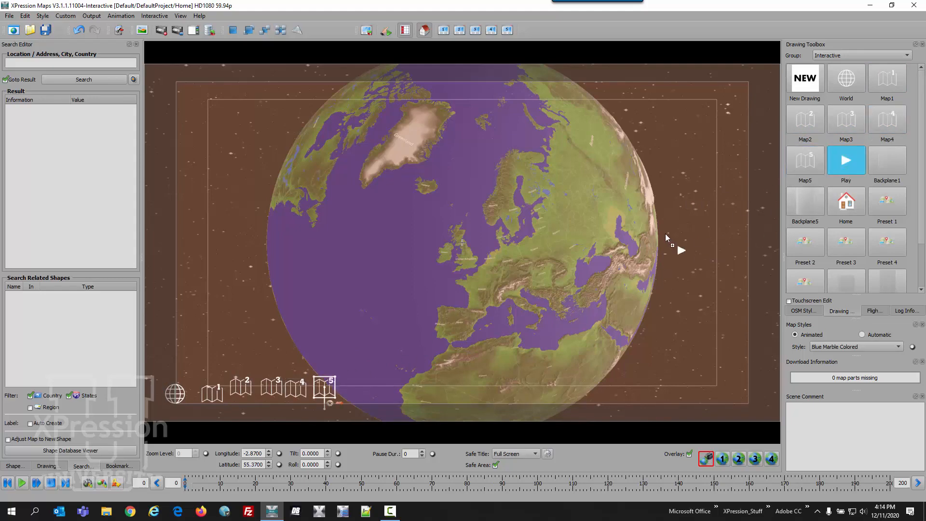
{"action": "left_click", "coordinate": [176, 361]}
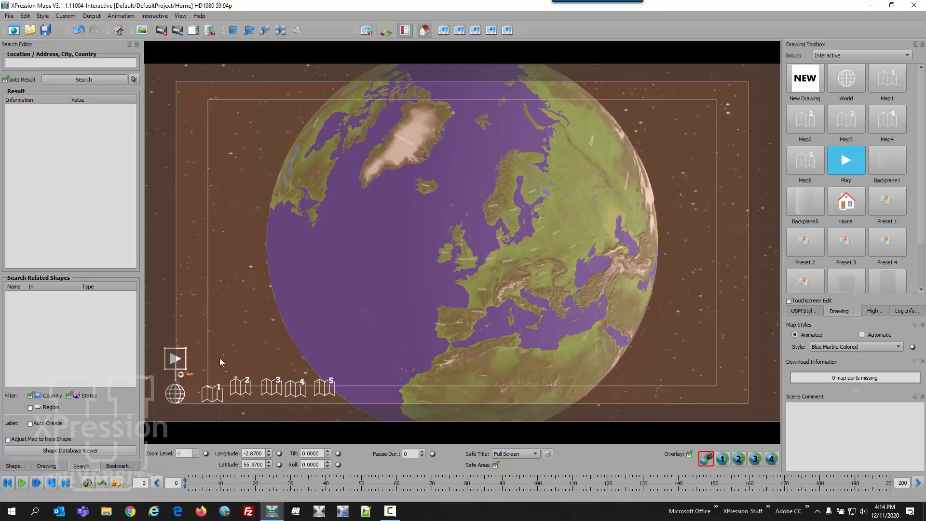
Select the World button and set its location to longitude -1.23 and latitude -0.7 in the Drawing editor.
{"action": "left_click", "coordinate": [177, 398]}
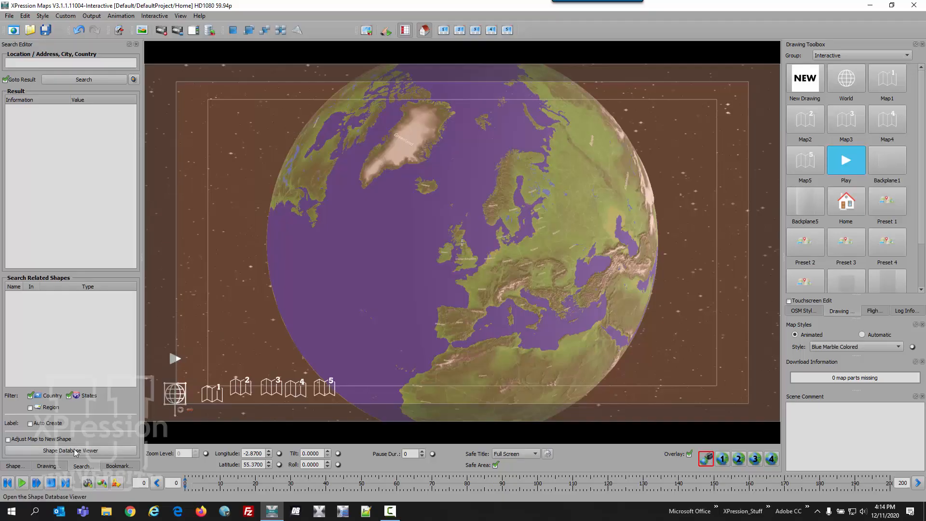
{"action": "left_click", "coordinate": [47, 466]}
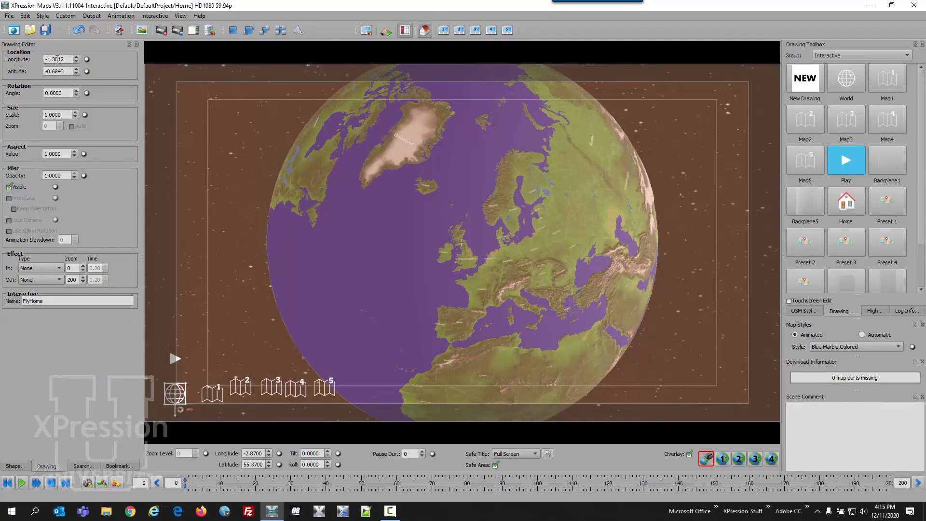
{"action": "double_click", "coordinate": [57, 58]}
{"action": "type", "text": "-1.23"}
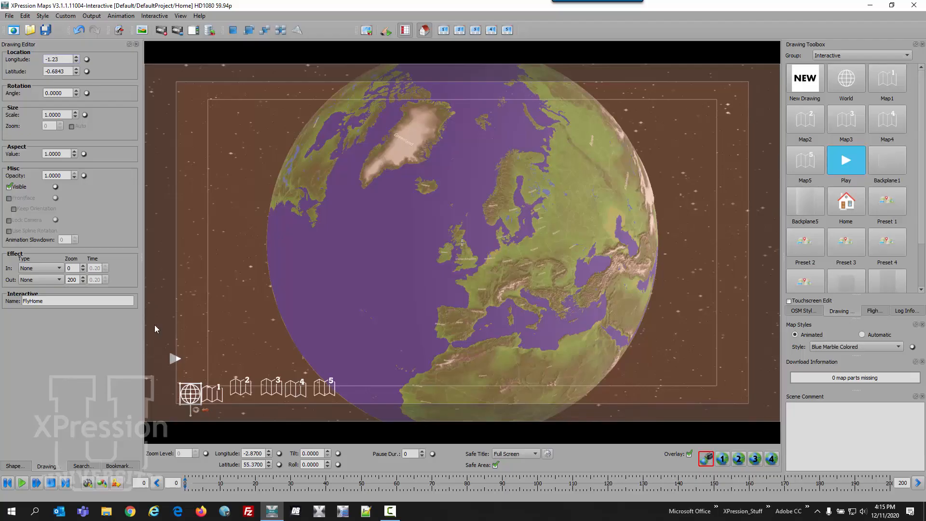
{"action": "left_click", "coordinate": [58, 72]}
{"action": "double_click", "coordinate": [58, 72]}
{"action": "type", "text": "7"}
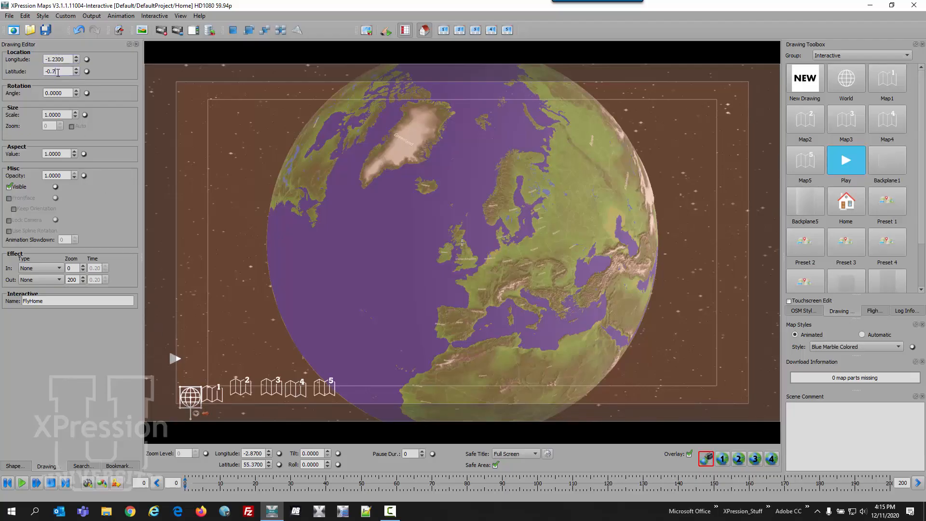
Go through the map buttons and set the latitude of the Map4 and Map5 buttons to -0.7.
{"action": "left_click", "coordinate": [220, 396]}
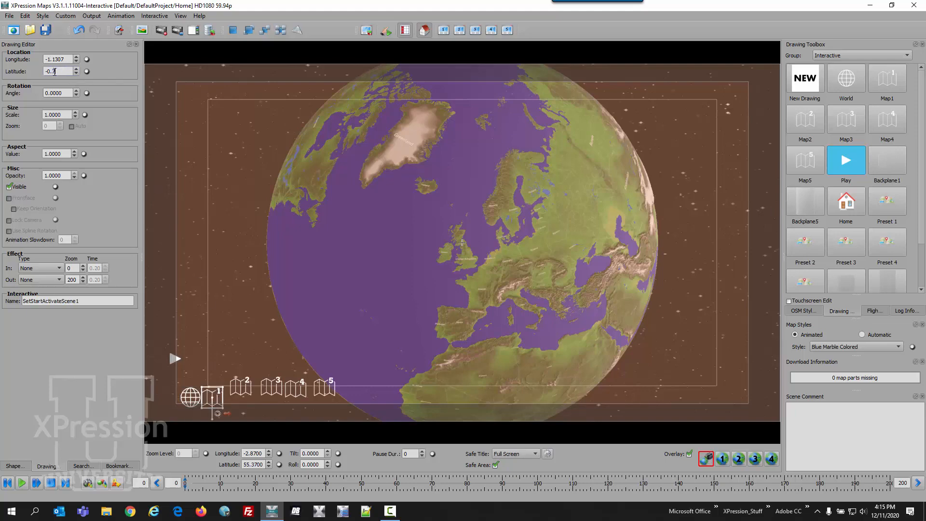
{"action": "left_click", "coordinate": [246, 394]}
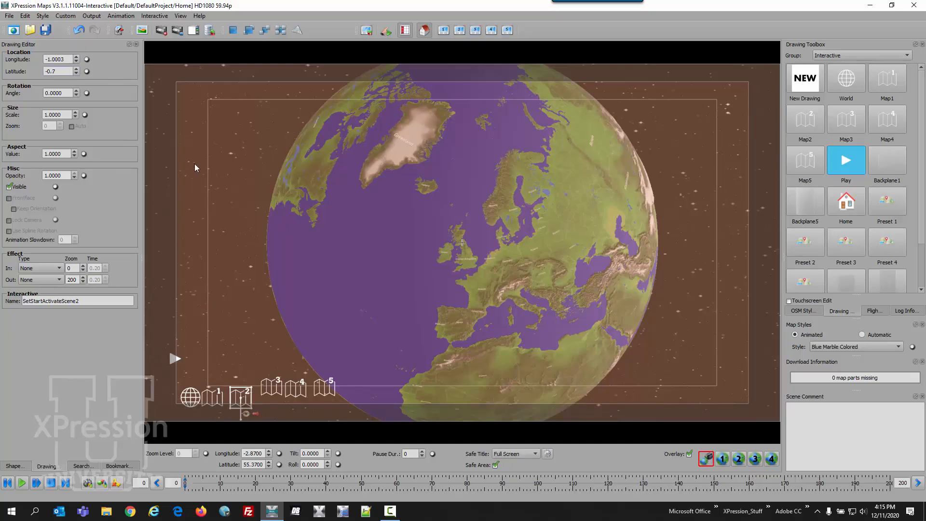
{"action": "left_click", "coordinate": [272, 387]}
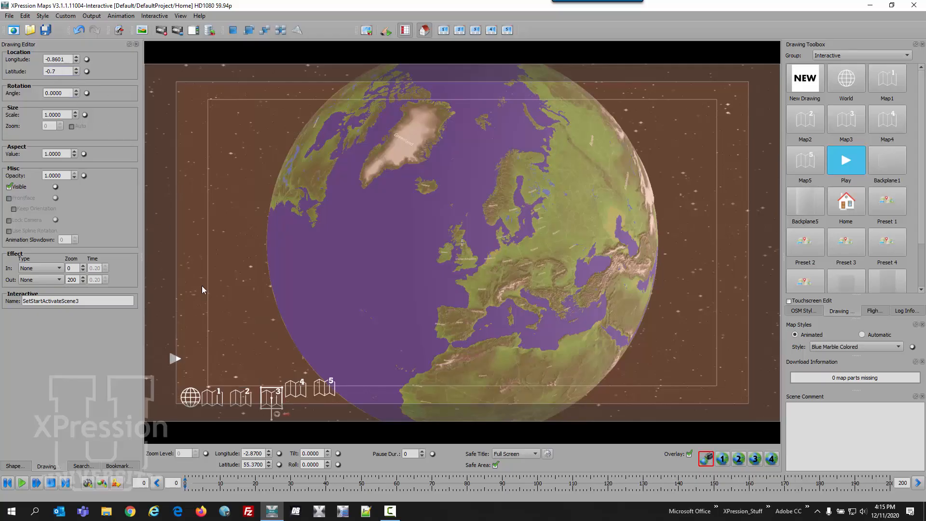
{"action": "left_click", "coordinate": [299, 392]}
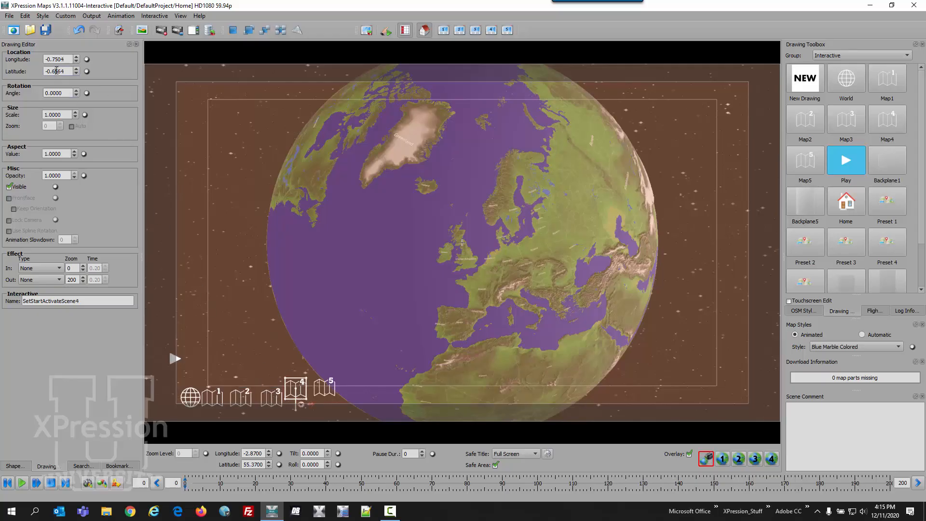
{"action": "double_click", "coordinate": [56, 71]}
{"action": "type", "text": "-0.7"}
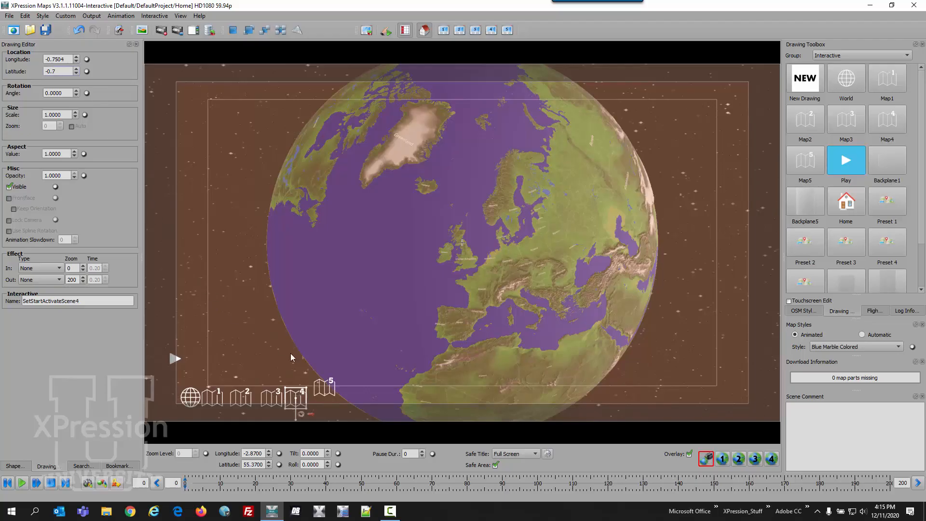
{"action": "left_click", "coordinate": [322, 384]}
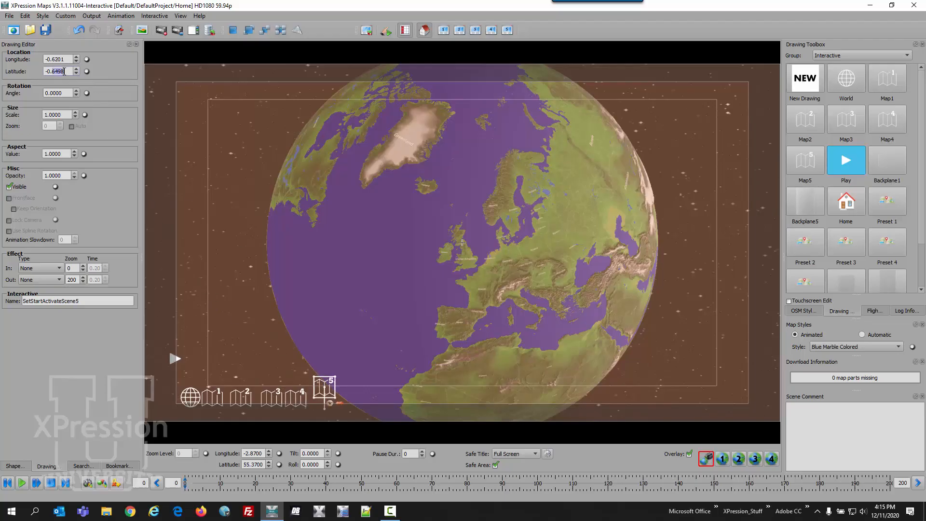
{"action": "type", "text": "7"}
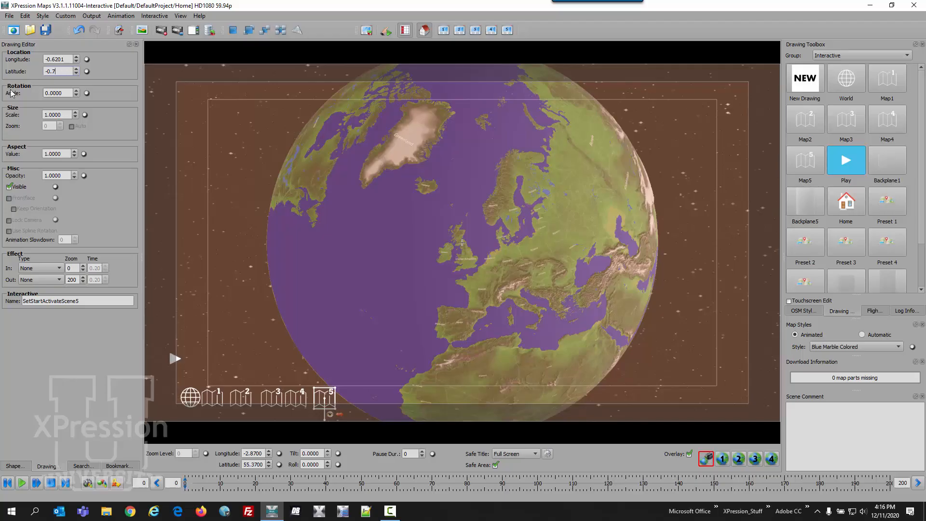
Set the Map1 button's longitude to -1.075 and the Map2 button's longitude to -0.92.
{"action": "left_click", "coordinate": [190, 401]}
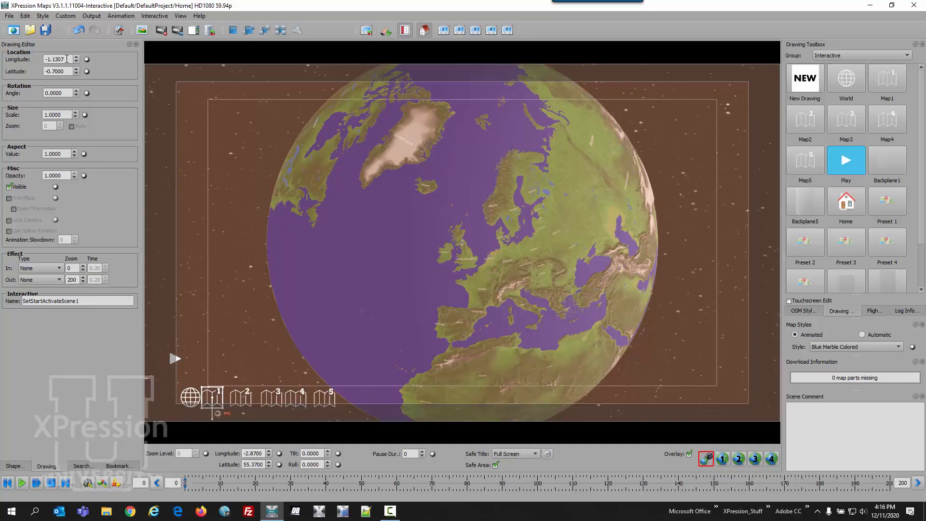
{"action": "double_click", "coordinate": [67, 59]}
{"action": "type", "text": "075"}
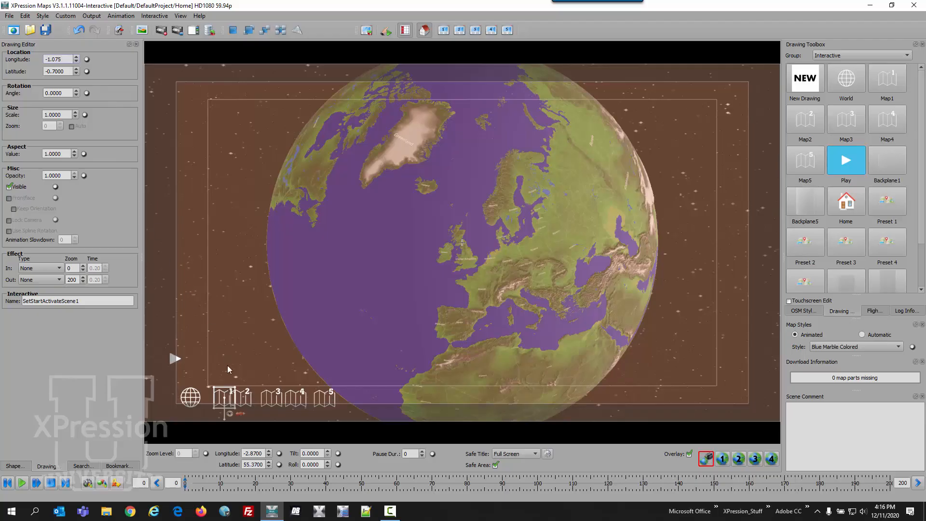
{"action": "left_click", "coordinate": [246, 399]}
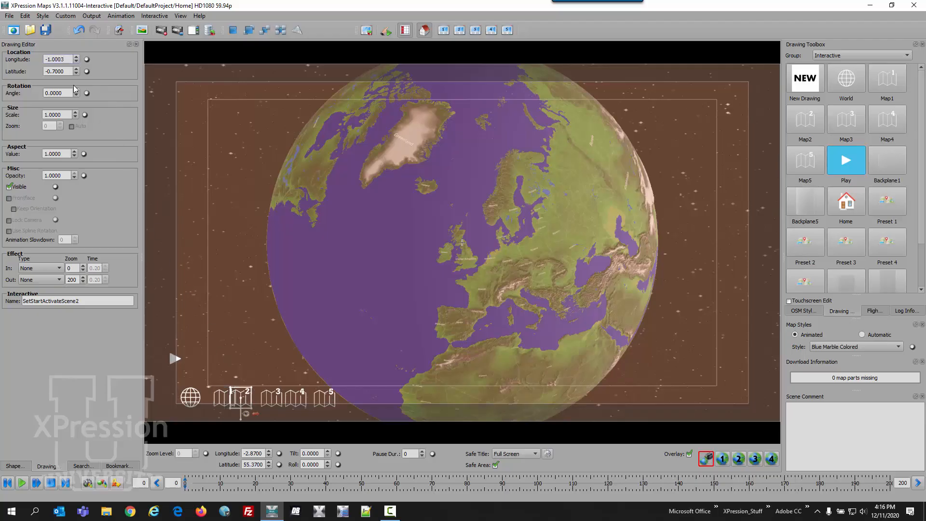
{"action": "double_click", "coordinate": [64, 59]}
{"action": "key", "text": "BackSpace"}
{"action": "type", "text": "0"}
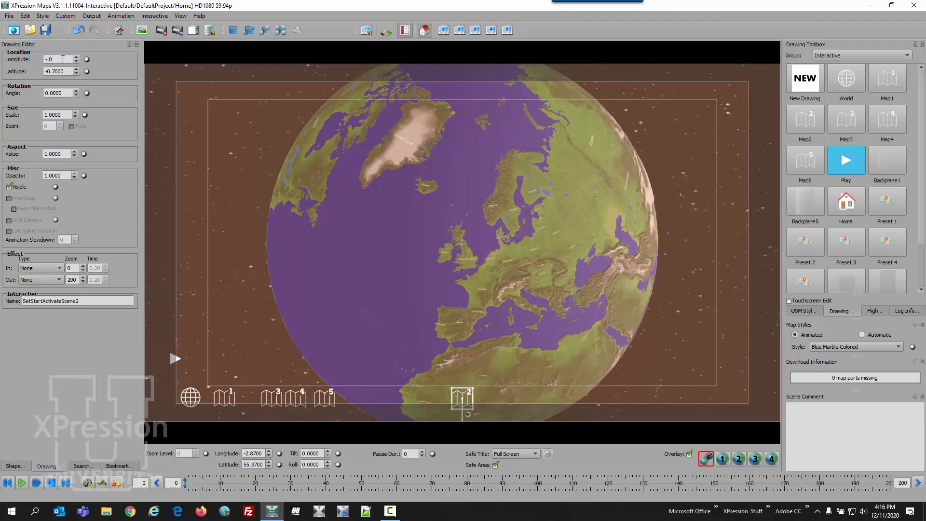
{"action": "type", "text": "92"}
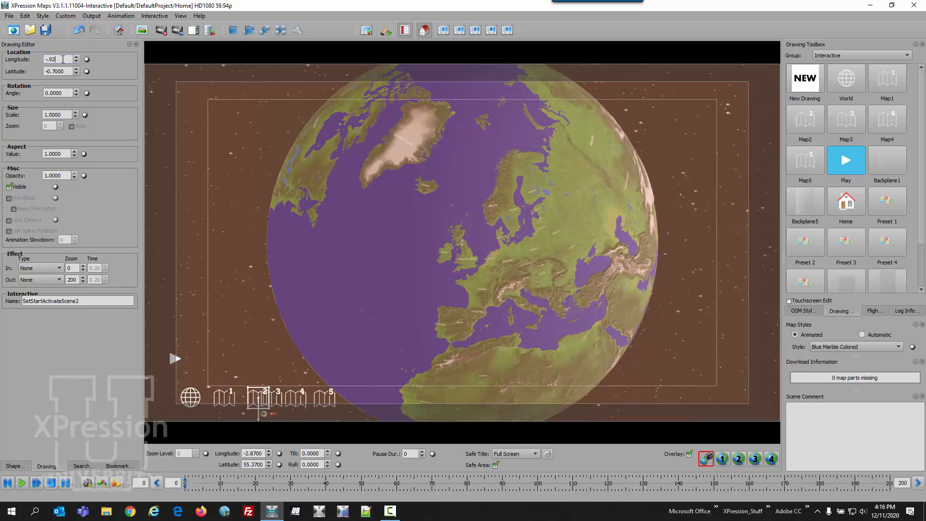
Set the Map3 button's longitude to -0.765.
{"action": "left_click", "coordinate": [278, 396]}
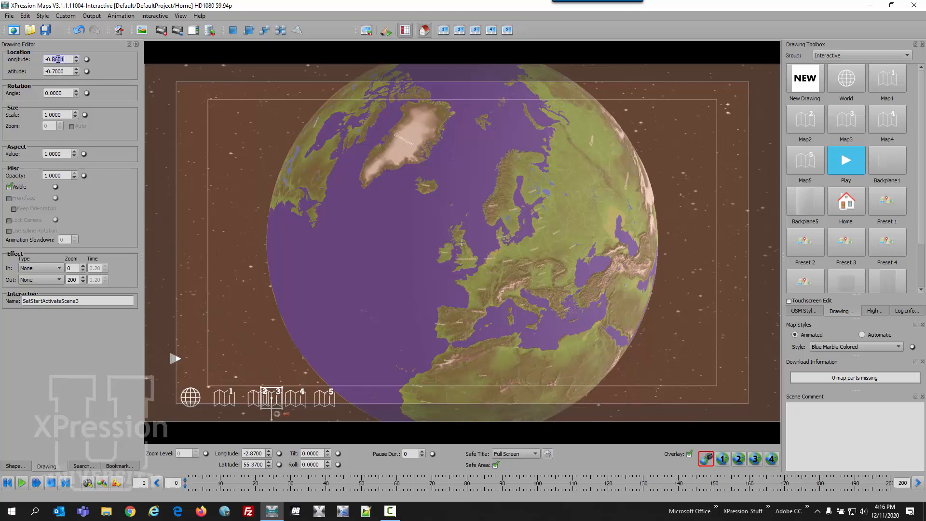
{"action": "scroll", "coordinate": [57, 58], "scroll_direction": "up", "scroll_amount": 10}
{"action": "type", "text": "5"}
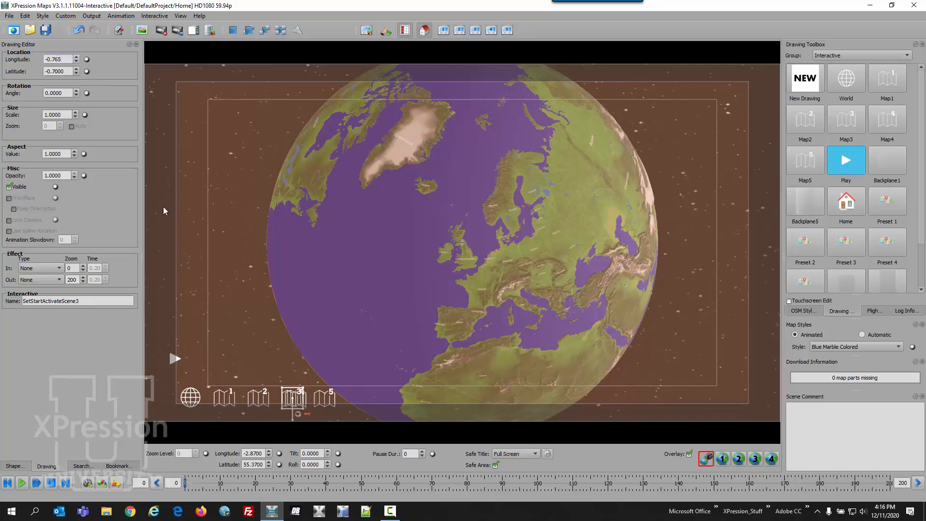
Select the Map4 button and set its longitude to -0.6.
{"action": "left_click", "coordinate": [307, 400]}
{"action": "left_click", "coordinate": [307, 399]}
{"action": "double_click", "coordinate": [56, 59]}
{"action": "type", "text": "6"}
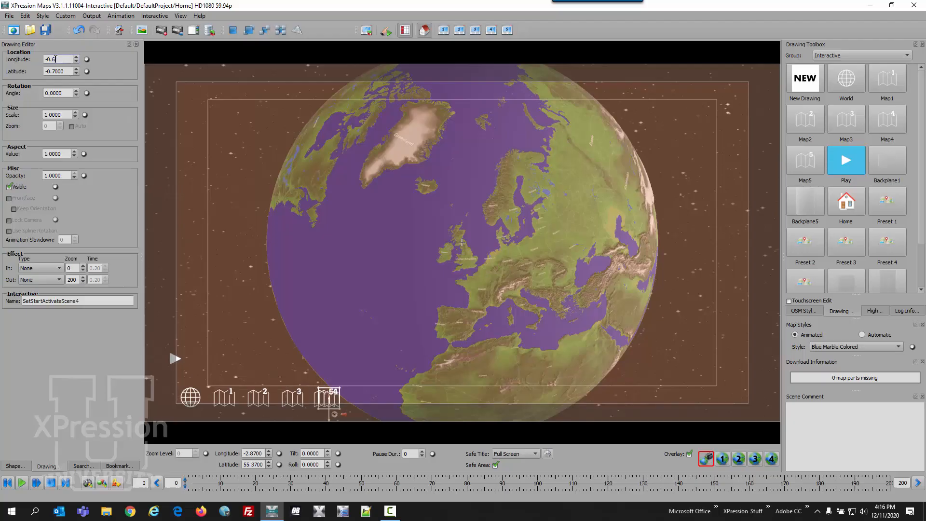
Select the Map5 button and set its longitude to -0.455.
{"action": "left_click", "coordinate": [329, 395]}
{"action": "double_click", "coordinate": [61, 59]}
{"action": "left_click", "coordinate": [61, 59]}
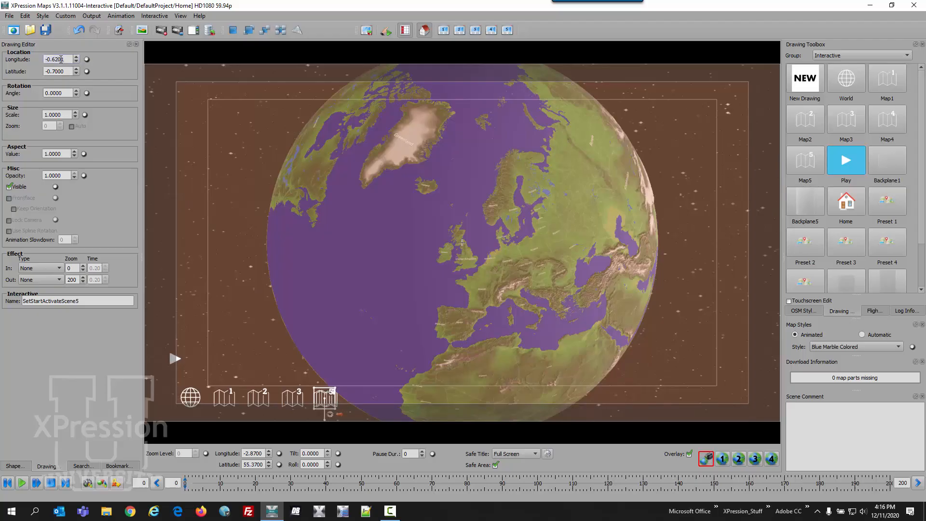
{"action": "key", "text": "BackSpace"}
{"action": "key", "text": "BackSpace"}
{"action": "key", "text": "BackSpace"}
{"action": "key", "text": "BackSpace"}
{"action": "type", "text": "455"}
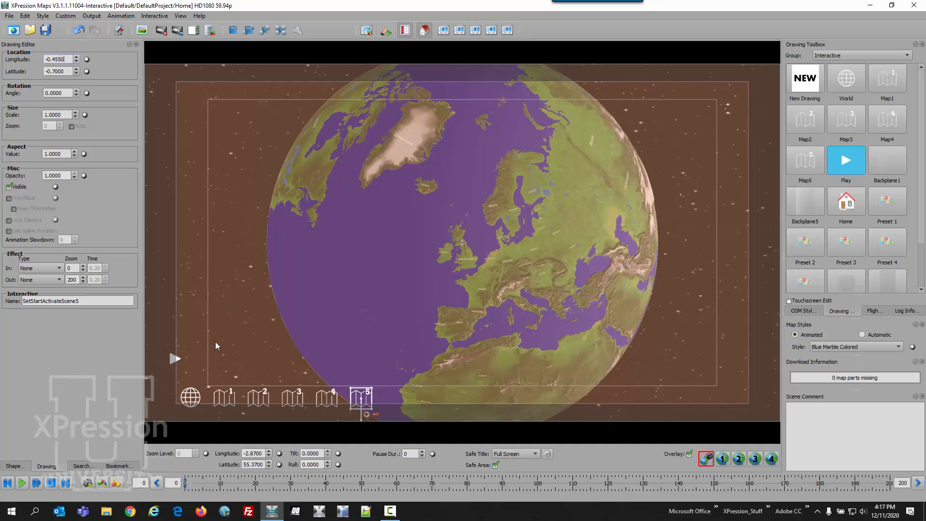
Select the Play button and set its longitude to -1.23.
{"action": "left_click", "coordinate": [180, 363]}
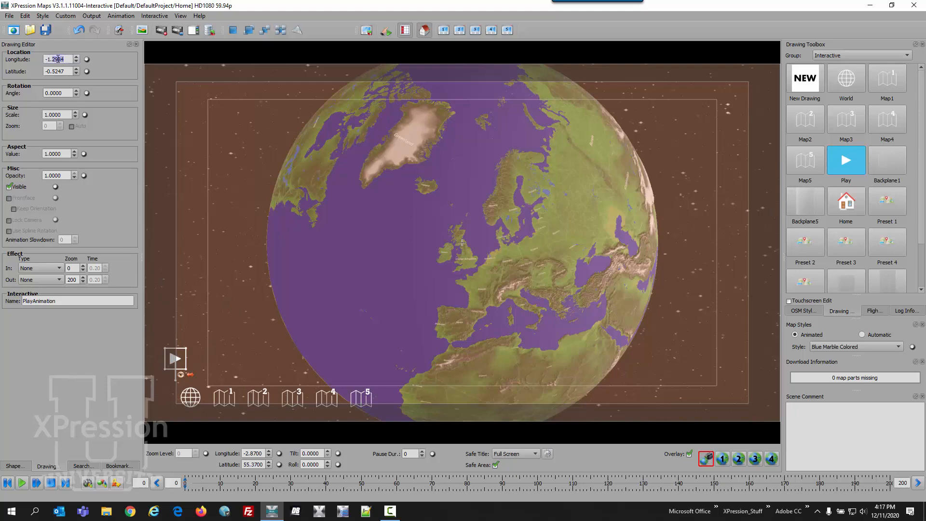
{"action": "type", "text": "12"}
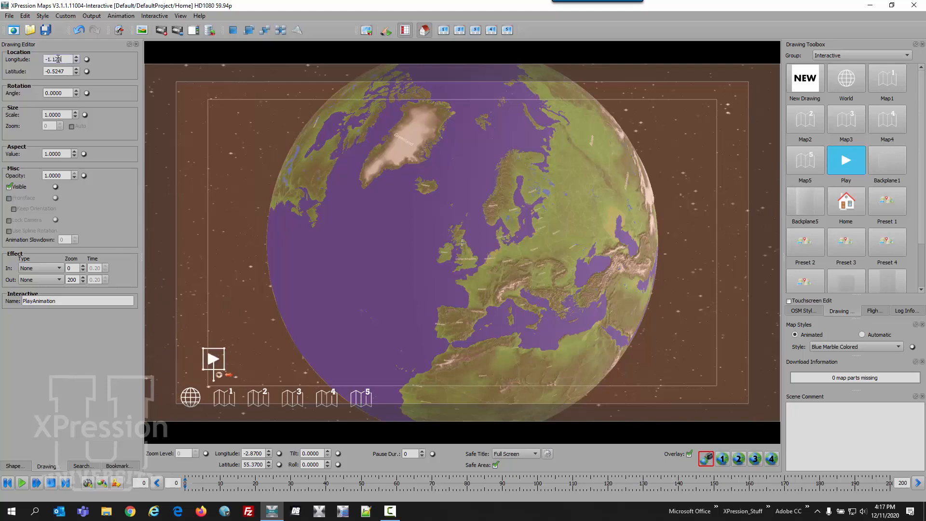
{"action": "key", "text": "BackSpace"}
{"action": "key", "text": "BackSpace"}
{"action": "key", "text": "BackSpace"}
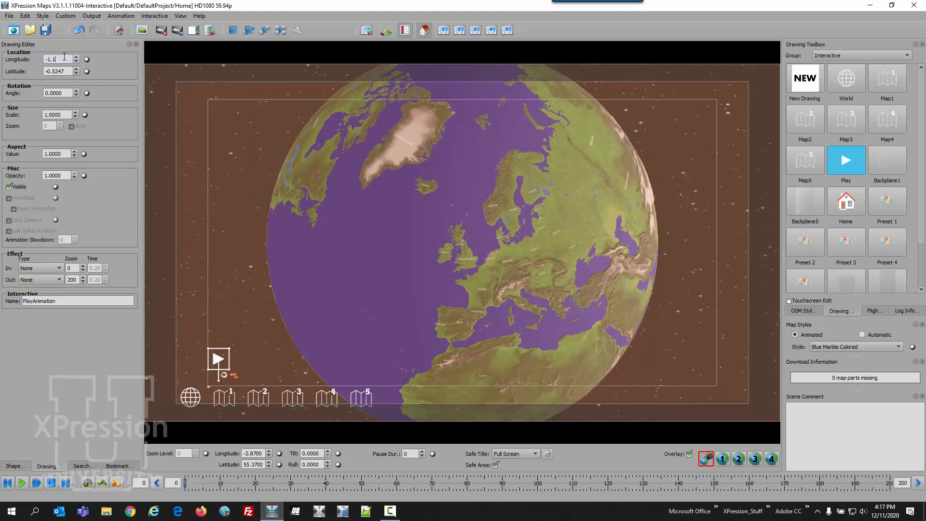
{"action": "type", "text": "23"}
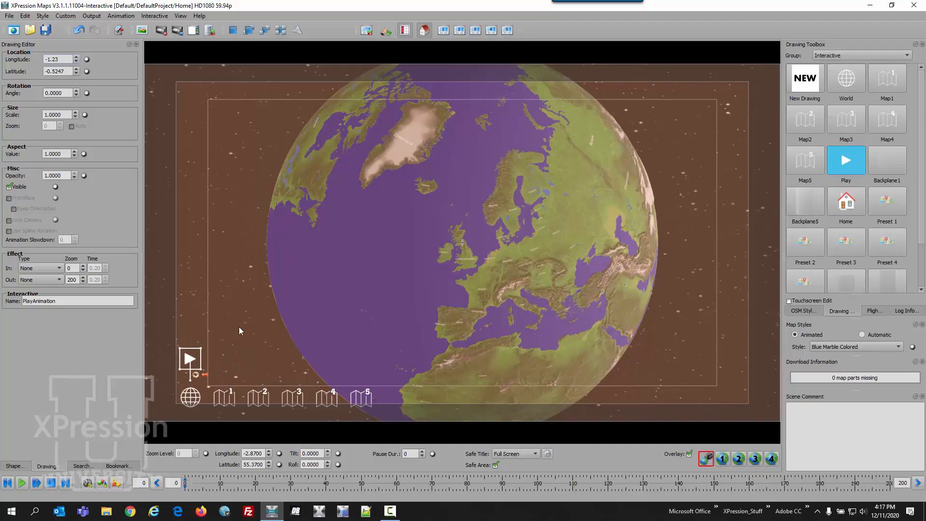
Save the overlay as "EMEA OVERLAY WHITE BUTTON LOWER LEFT" in the TOUCH EMEA folder.
{"action": "left_click", "coordinate": [9, 16]}
{"action": "left_click", "coordinate": [26, 57]}
{"action": "left_click_drag", "start_coordinate": [417, 332], "coordinate": [322, 332]}
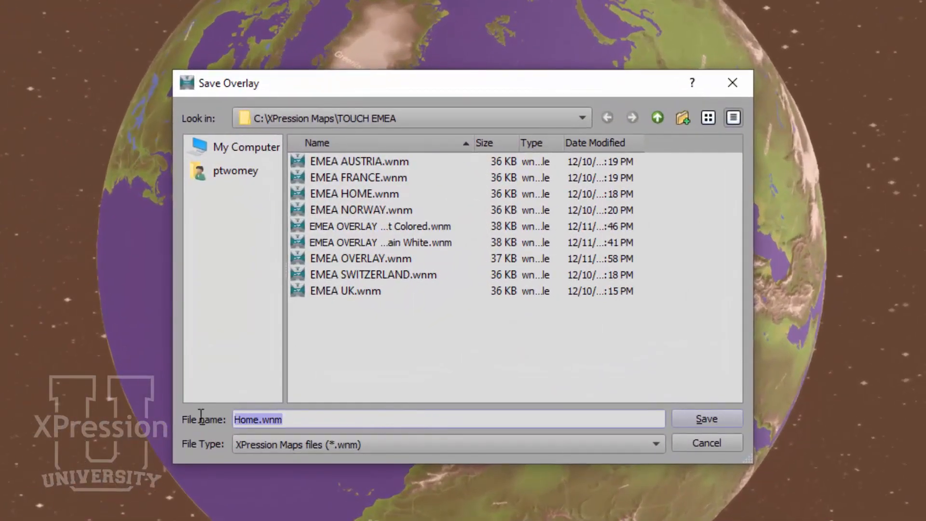
{"action": "type", "text": "EMEA "}
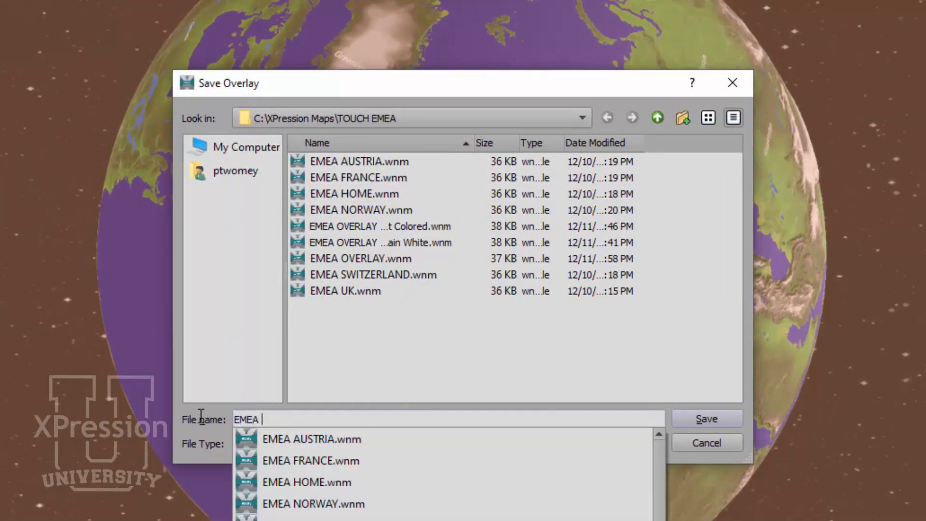
{"action": "type", "text": "OVERLATY"}
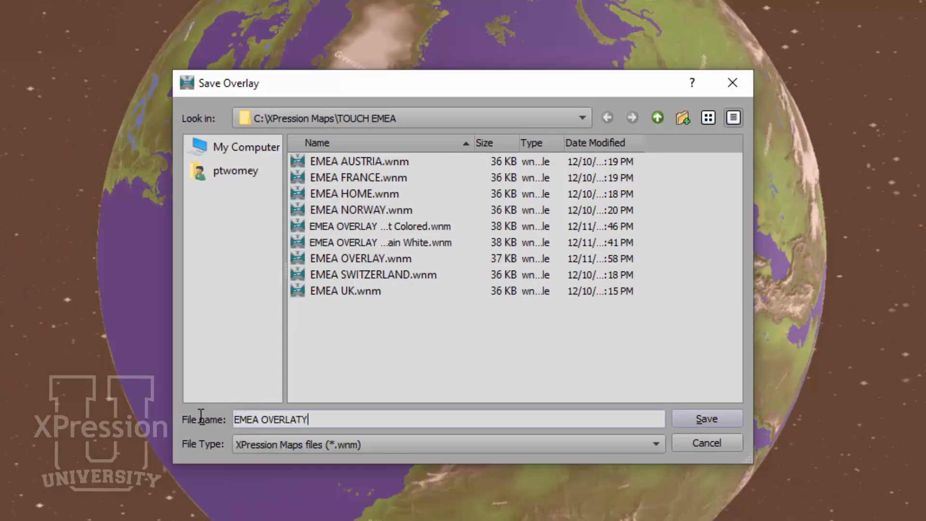
{"action": "key", "text": "BackSpace"}
{"action": "key", "text": "BackSpace"}
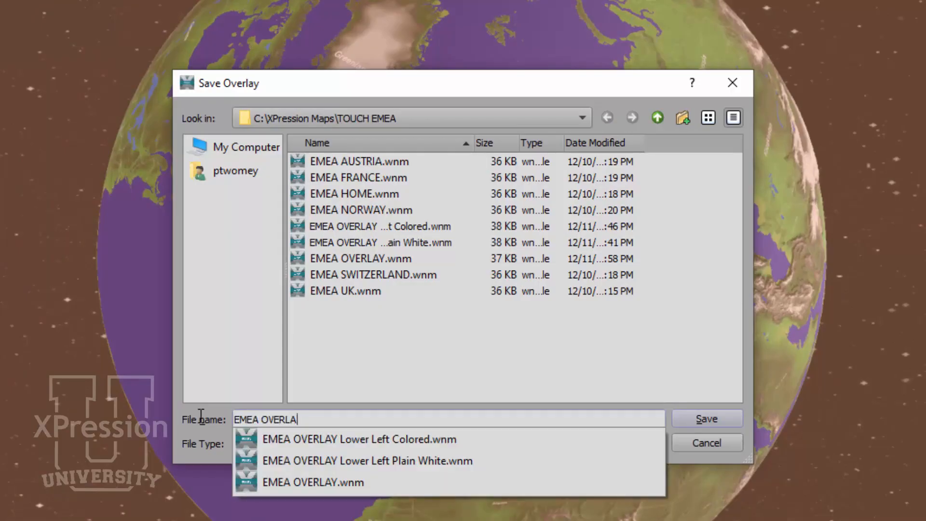
{"action": "type", "text": "Y WHITE BUTTON LOWEE"}
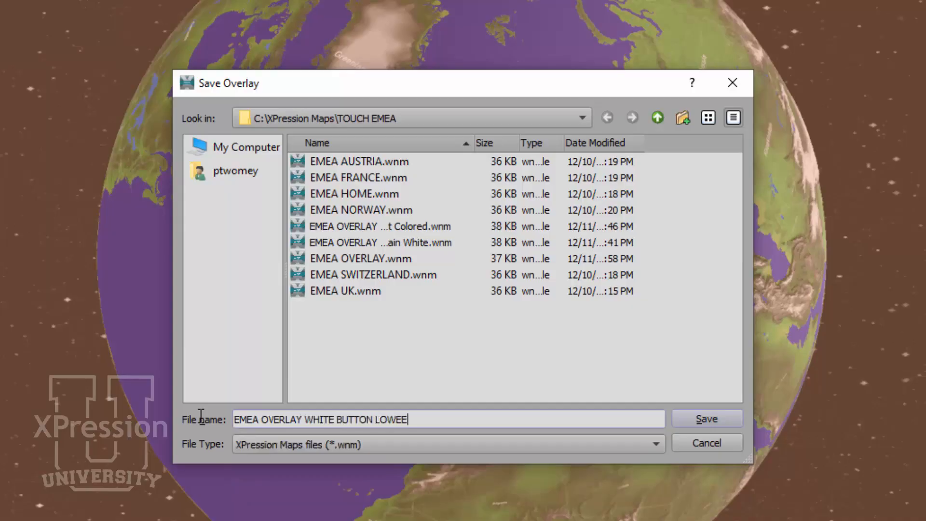
{"action": "key", "text": "BackSpace"}
{"action": "type", "text": "R LEFT"}
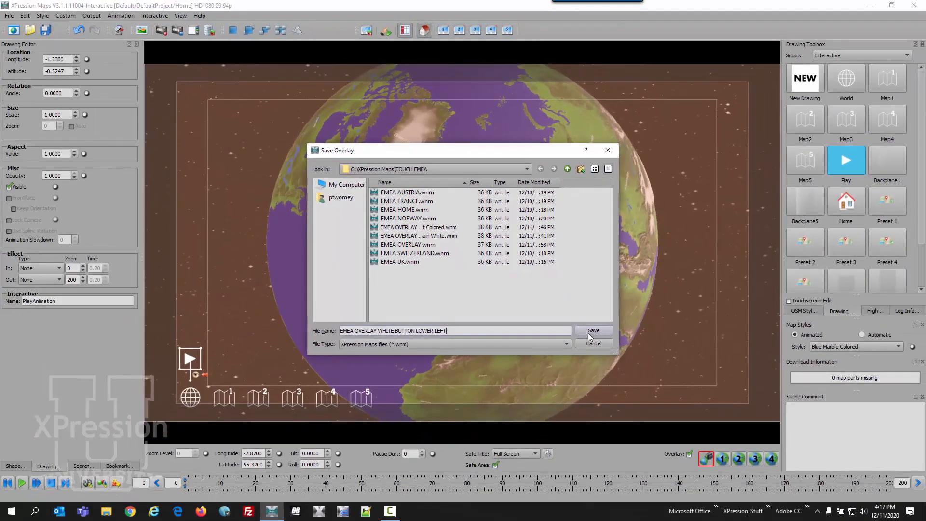
{"action": "left_click", "coordinate": [706, 418]}
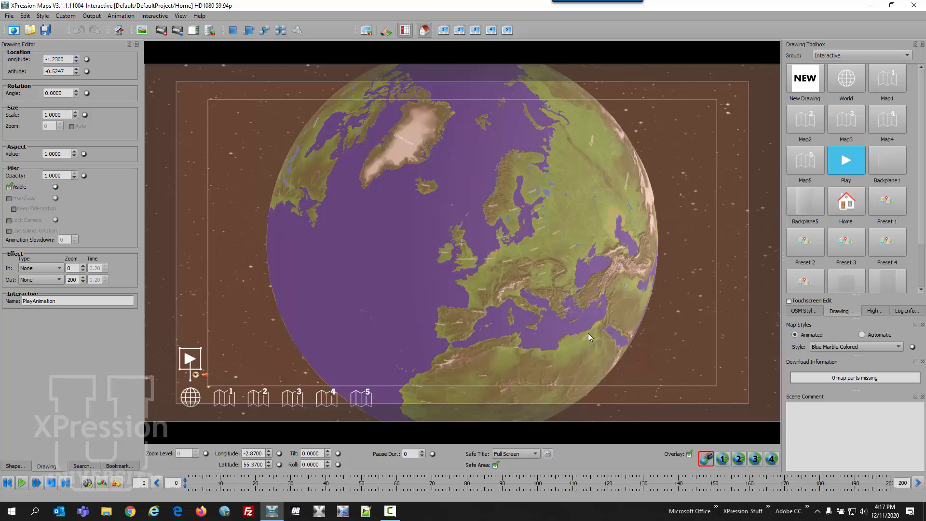
Open the interactive project settings and name the project EMEADEMO01.
{"action": "left_click", "coordinate": [165, 17]}
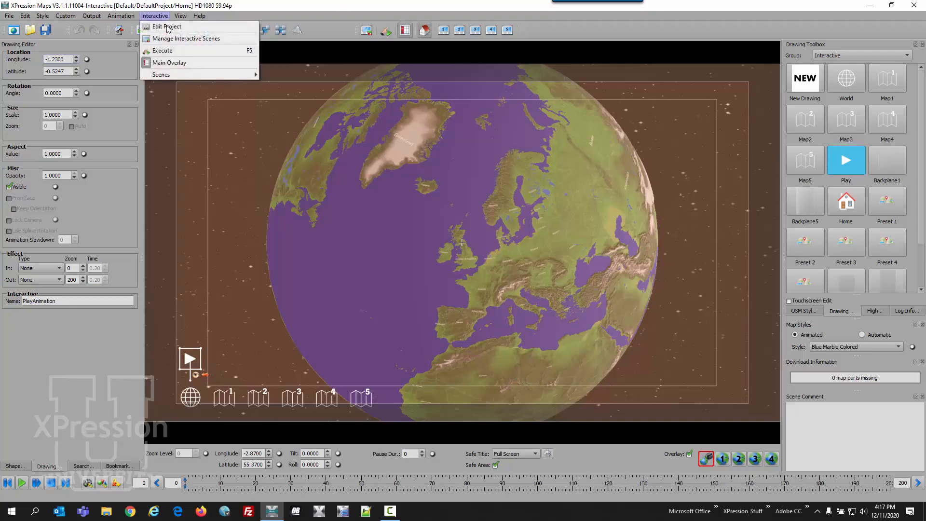
{"action": "left_click", "coordinate": [170, 26]}
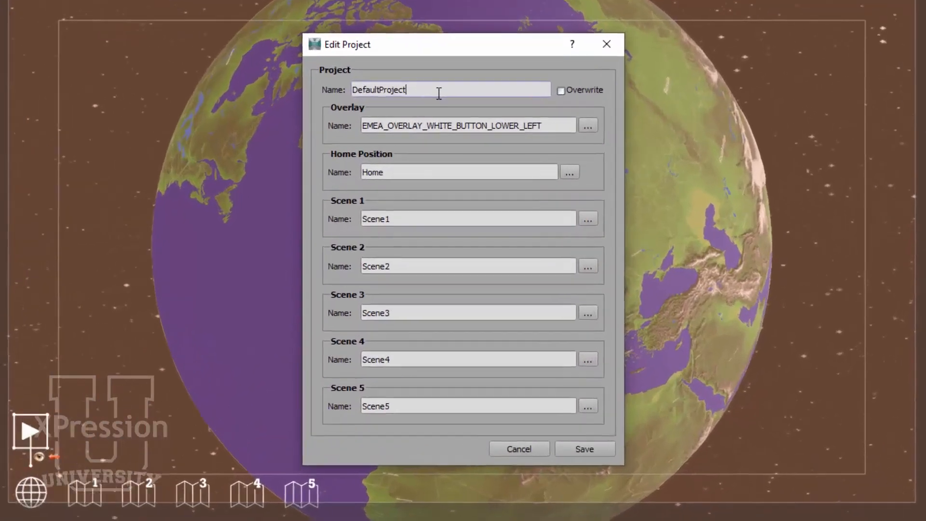
{"action": "left_click_drag", "start_coordinate": [447, 143], "coordinate": [353, 145]}
{"action": "type", "text": "EME"}
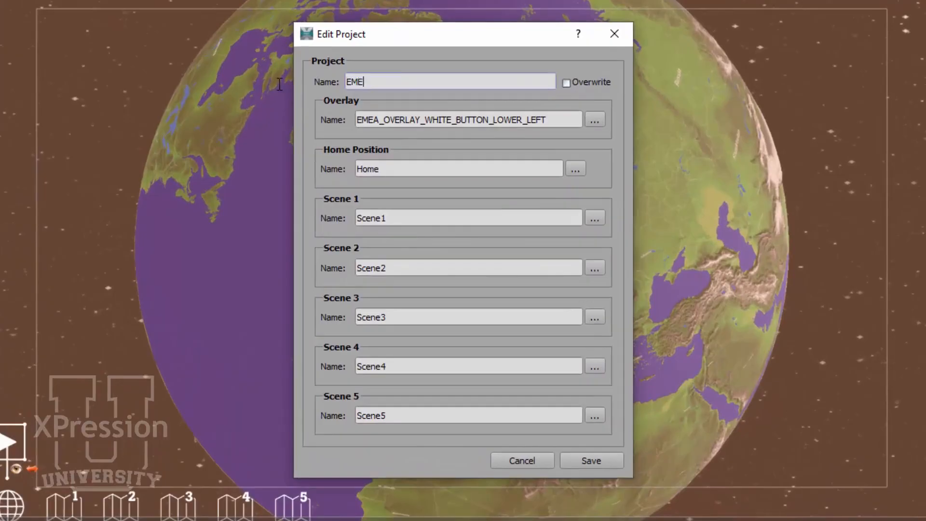
{"action": "type", "text": "ADEMO01"}
Set the project's overlay to the EMEA OVERLAY WHITE BUTTON LOWER LEFT.wnm file.
{"action": "left_click", "coordinate": [594, 120]}
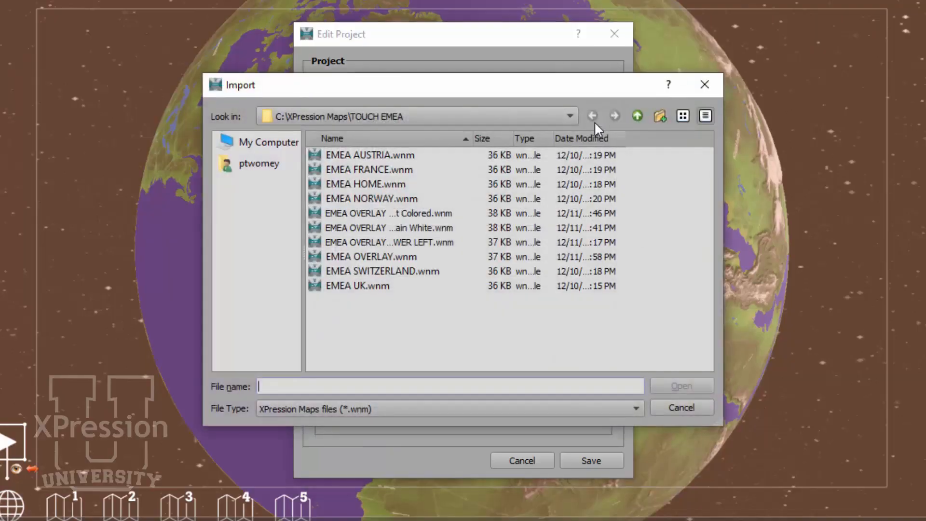
{"action": "left_click_drag", "start_coordinate": [473, 138], "coordinate": [589, 137]}
{"action": "left_click", "coordinate": [472, 242]}
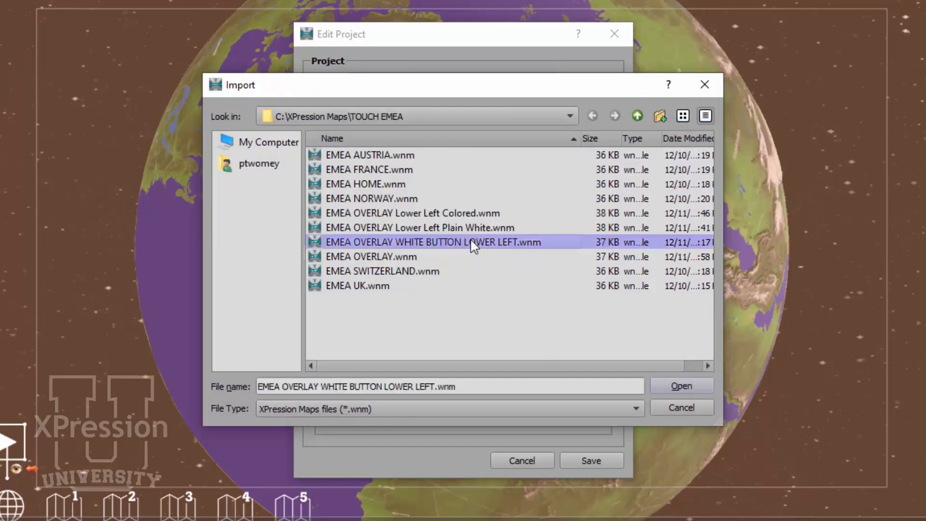
{"action": "left_click", "coordinate": [667, 387]}
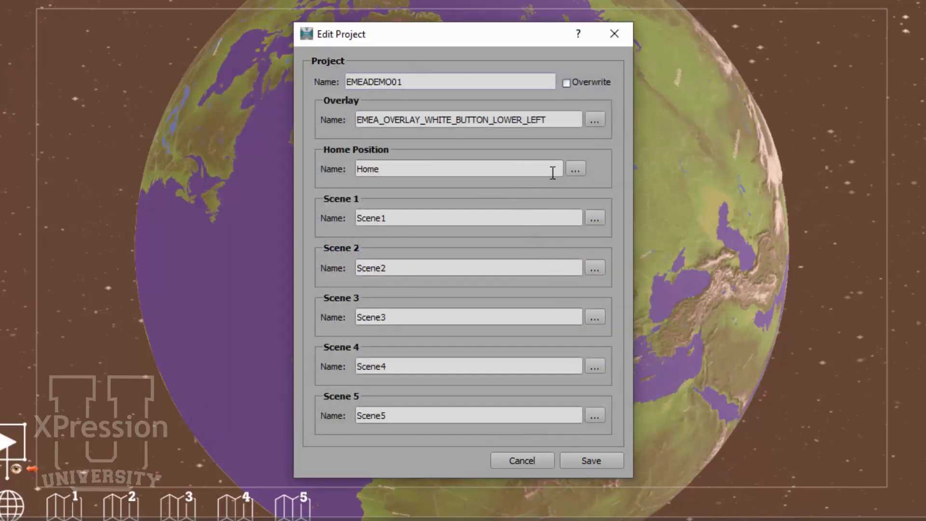
Set the home position to EMEA HOME.wnm and Scene 1 to EMEA AUSTRIA.wnm.
{"action": "left_click", "coordinate": [574, 170]}
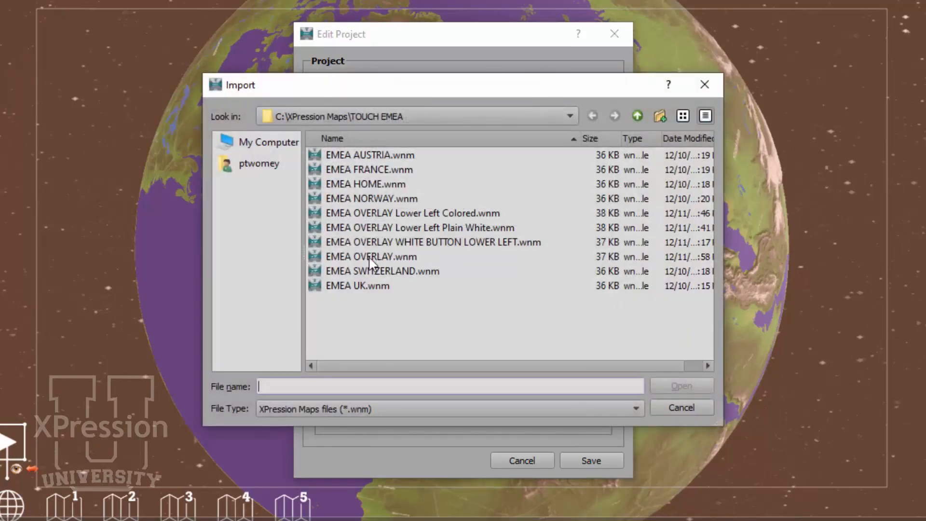
{"action": "left_click", "coordinate": [370, 185]}
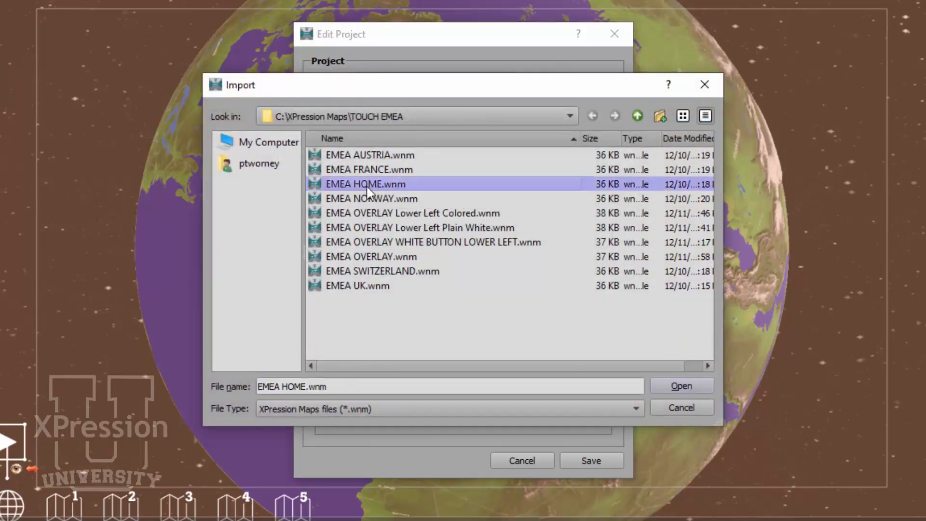
{"action": "left_click", "coordinate": [672, 387]}
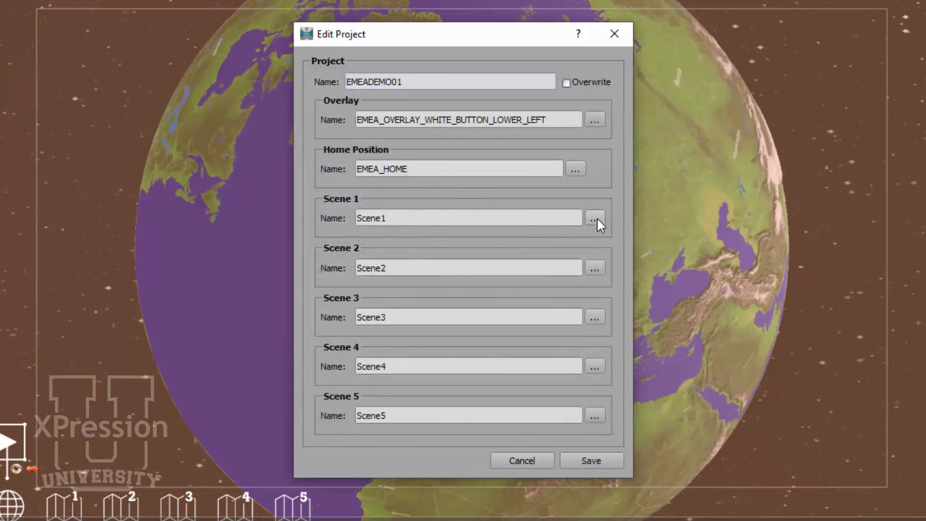
{"action": "left_click", "coordinate": [596, 220]}
{"action": "left_click", "coordinate": [404, 157]}
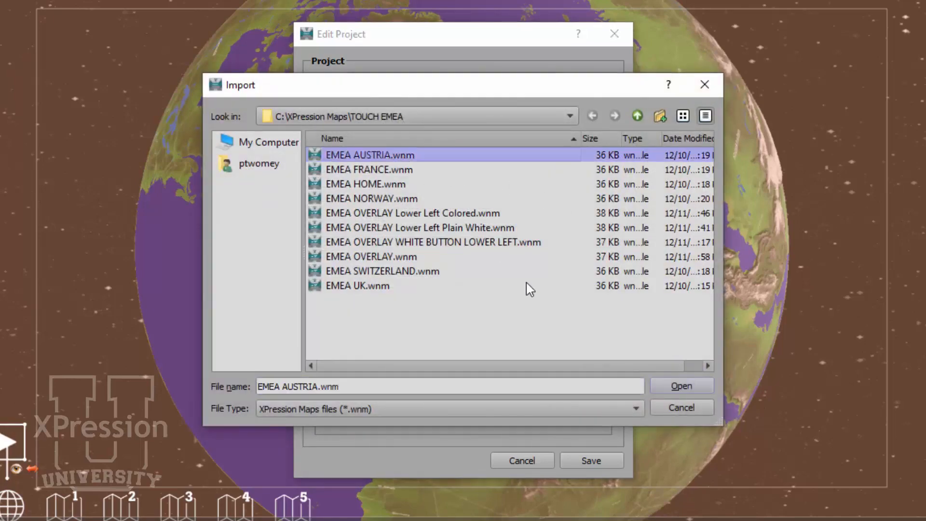
{"action": "left_click", "coordinate": [682, 381]}
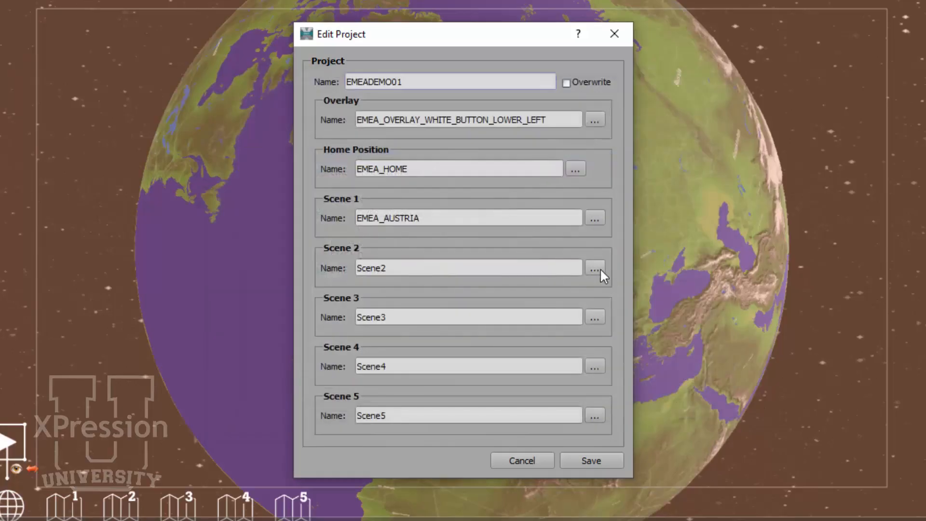
Set Scene 2 to EMEA FRANCE.wnm and Scene 3 to EMEA NORWAY.wnm.
{"action": "left_click", "coordinate": [595, 269]}
{"action": "left_click", "coordinate": [399, 171]}
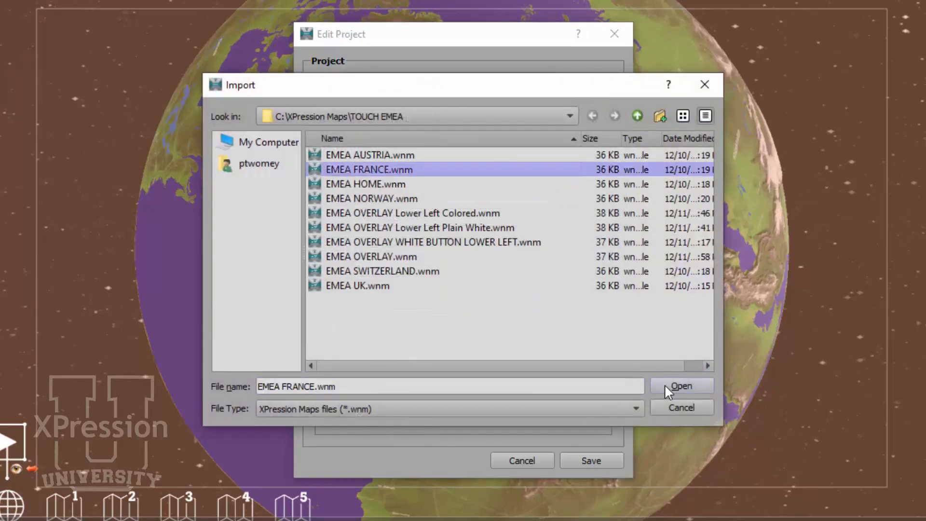
{"action": "left_click", "coordinate": [680, 384]}
{"action": "left_click", "coordinate": [594, 317]}
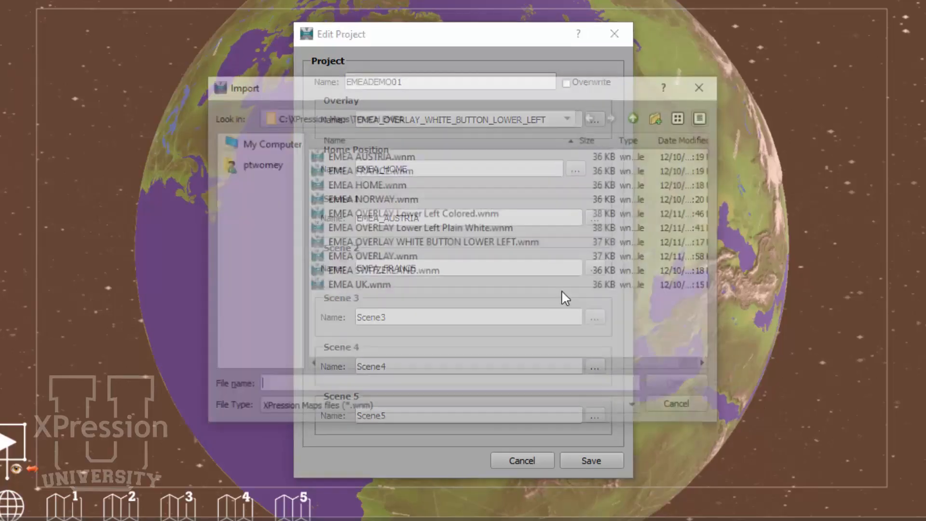
{"action": "left_click", "coordinate": [411, 199]}
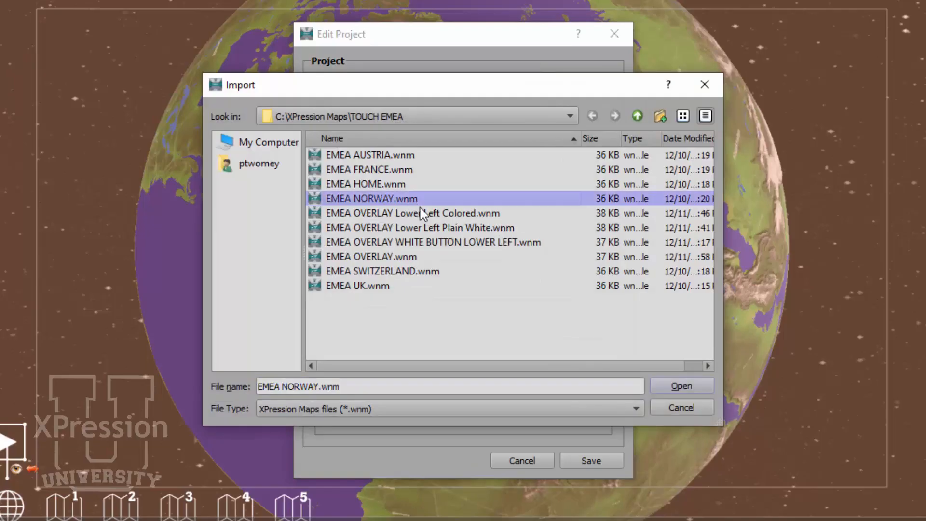
{"action": "left_click", "coordinate": [671, 386]}
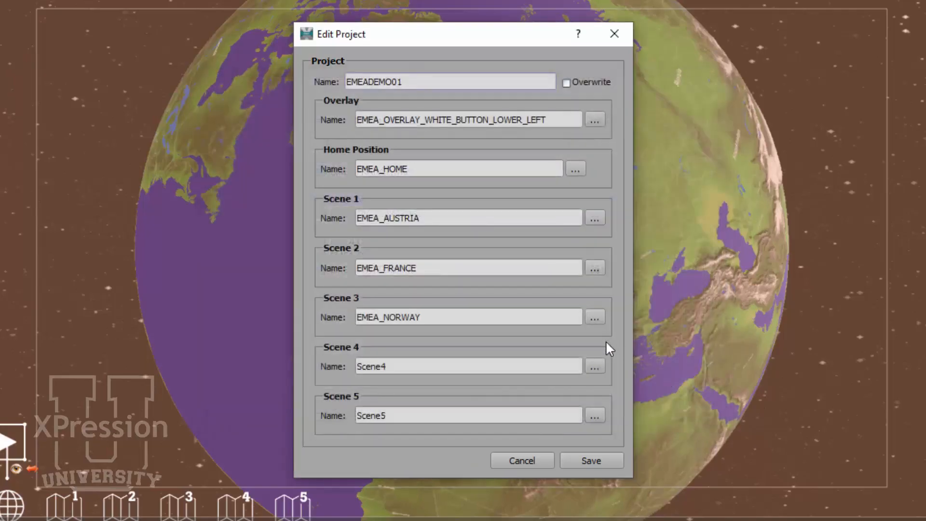
Set Scene 4 to EMEA SWITZERLAND.wnm and Scene 5 to EMEA UK.wnm, then save the project.
{"action": "left_click", "coordinate": [598, 365]}
{"action": "left_click", "coordinate": [415, 272]}
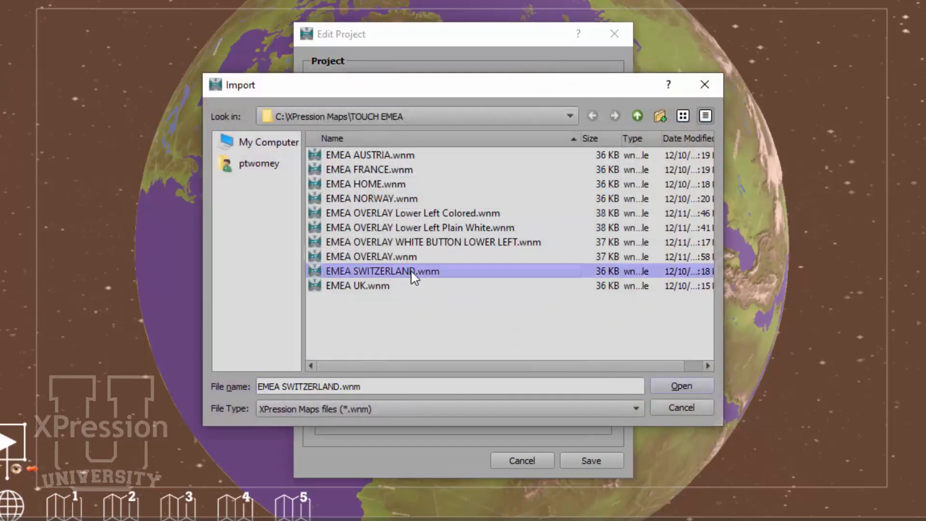
{"action": "left_click", "coordinate": [676, 386]}
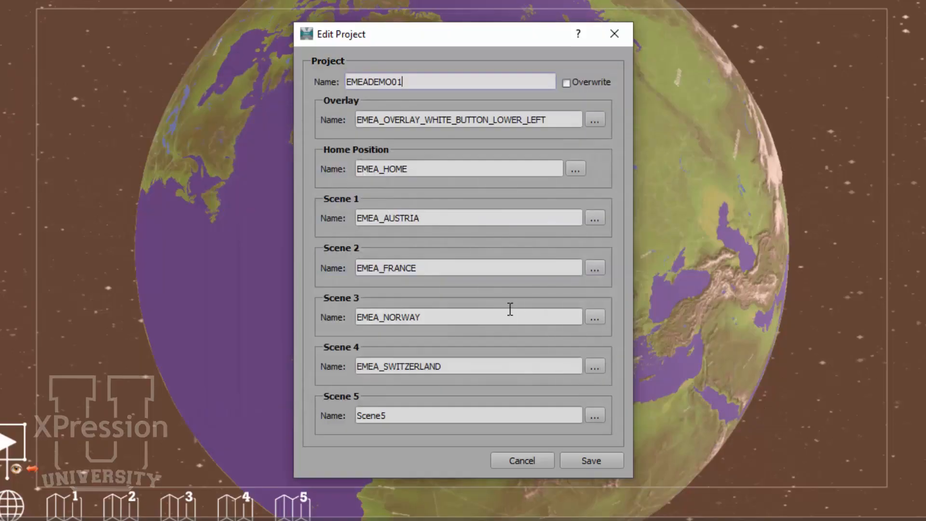
{"action": "left_click", "coordinate": [595, 410]}
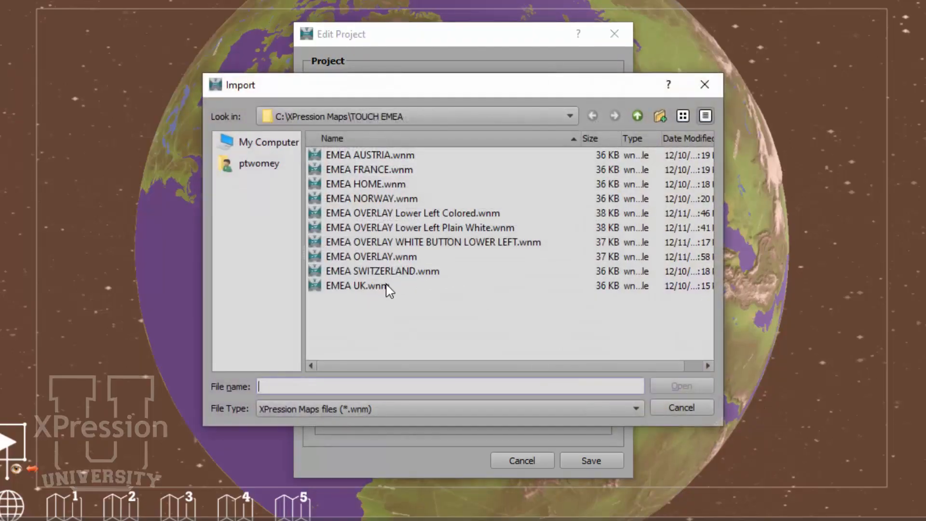
{"action": "left_click", "coordinate": [387, 286]}
{"action": "left_click", "coordinate": [671, 386]}
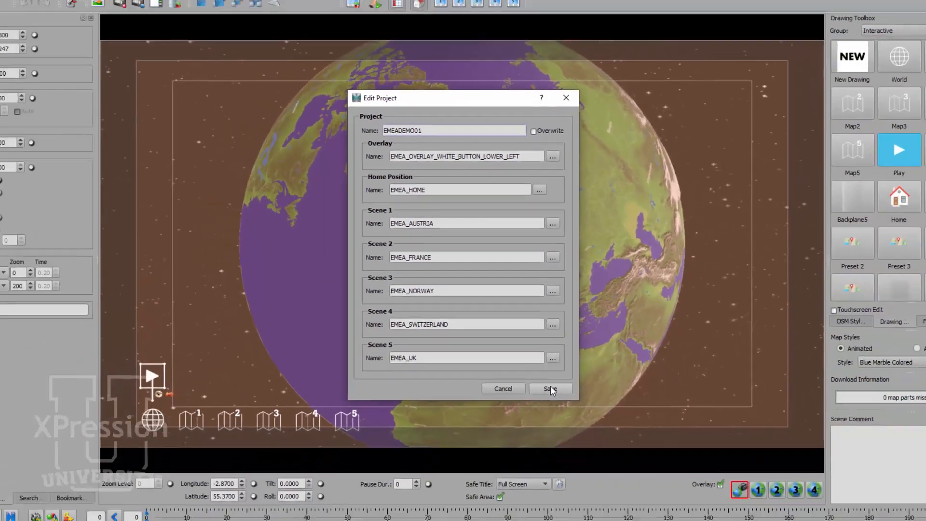
{"action": "left_click", "coordinate": [551, 388]}
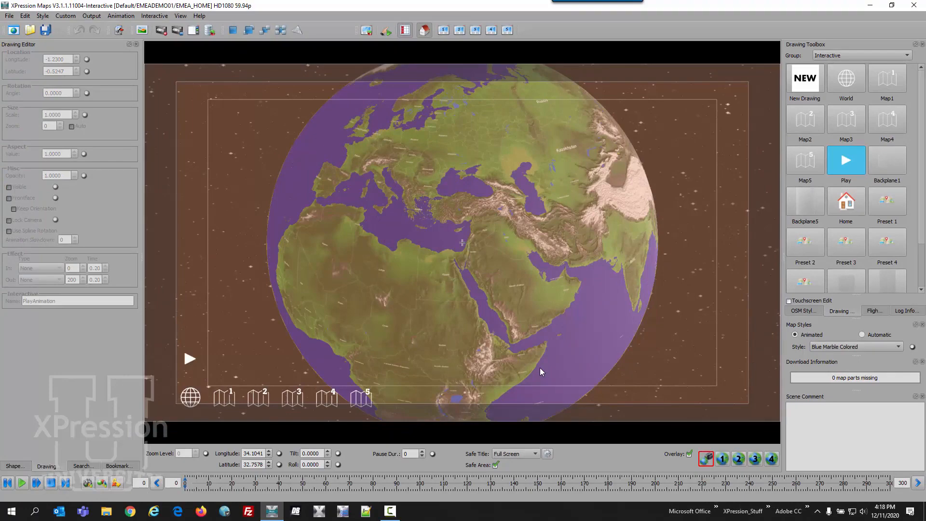
Switch the map view to full screen.
{"action": "left_click", "coordinate": [182, 16]}
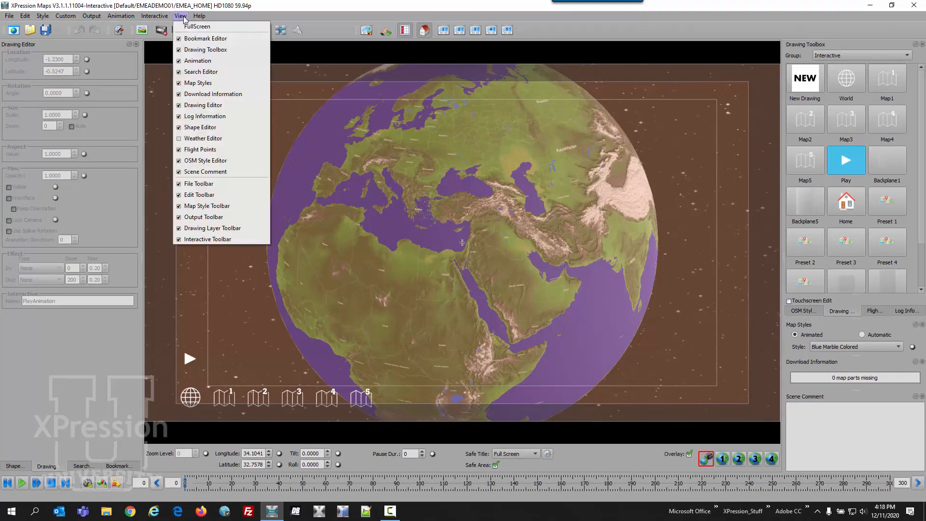
{"action": "left_click", "coordinate": [188, 27]}
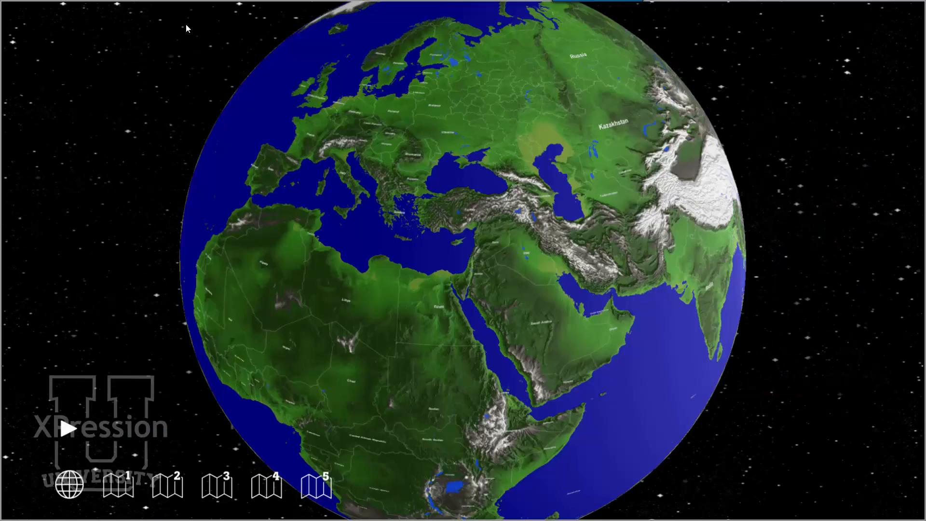
Test the map buttons and the play button in full screen, then return to the editor.
{"action": "left_click", "coordinate": [126, 485]}
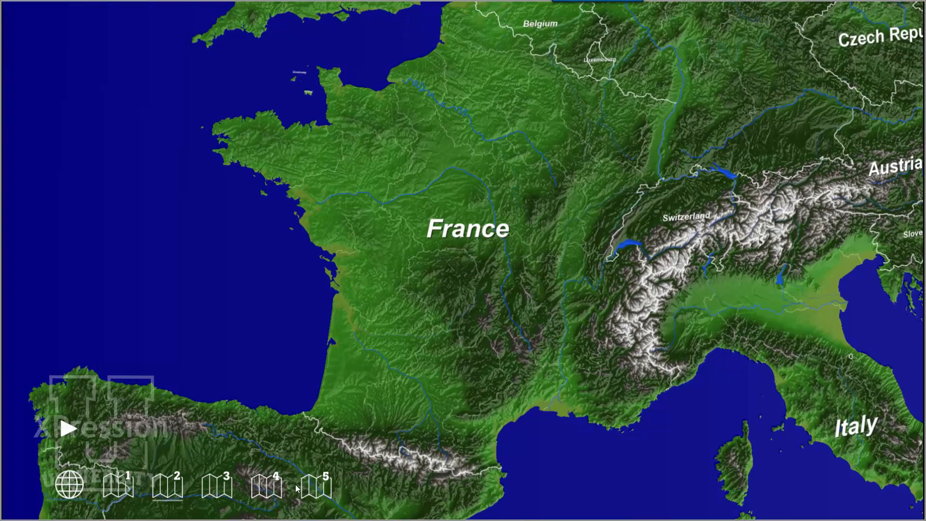
{"action": "left_click", "coordinate": [316, 488]}
{"action": "left_click", "coordinate": [67, 429]}
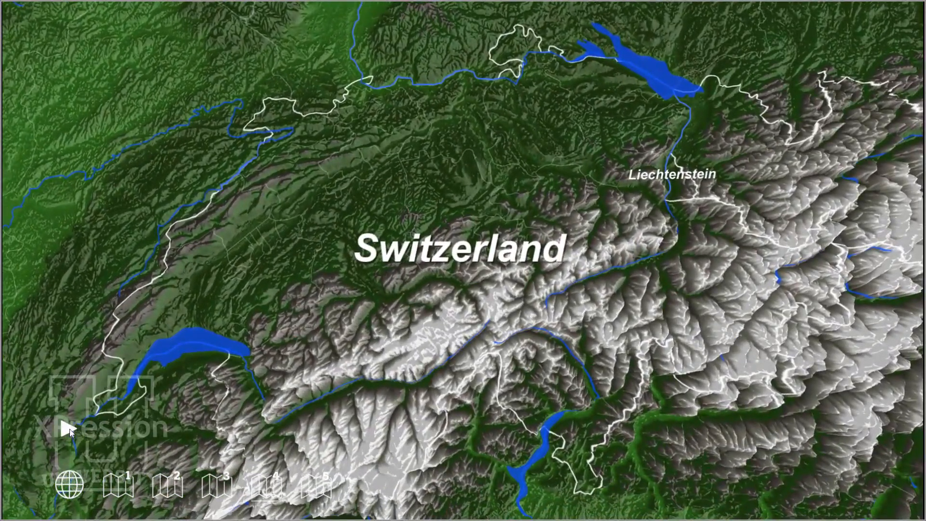
{"action": "left_click", "coordinate": [65, 490]}
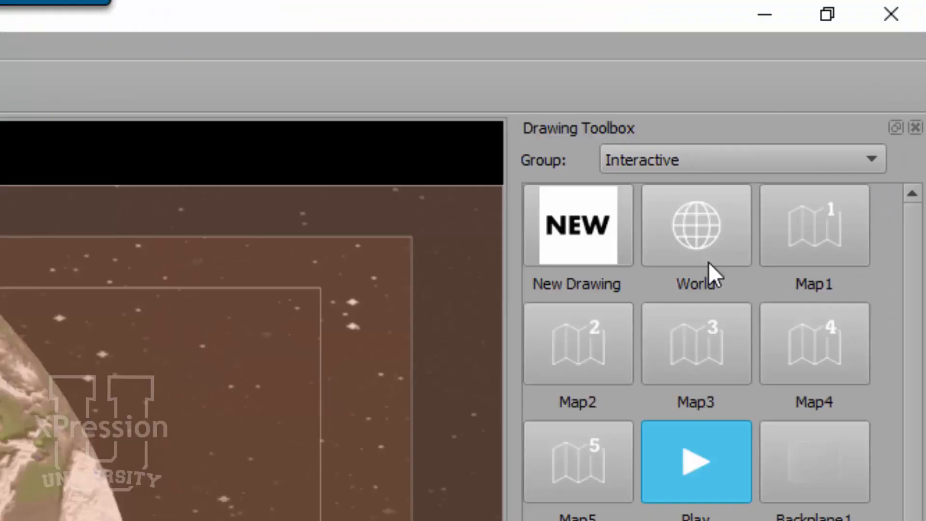
Inspect the World button drawing's image, pressed image and interactivity settings, then cancel the editor.
{"action": "left_click", "coordinate": [708, 238]}
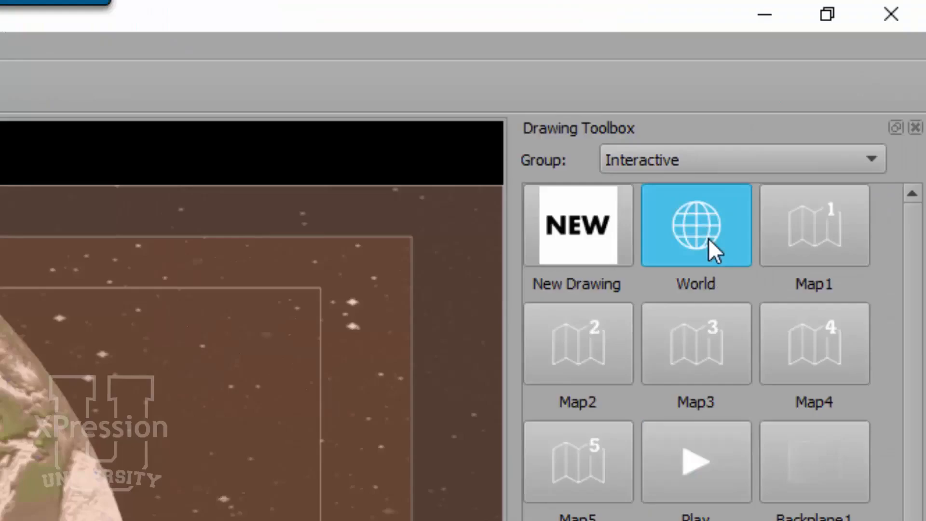
{"action": "right_click", "coordinate": [708, 239]}
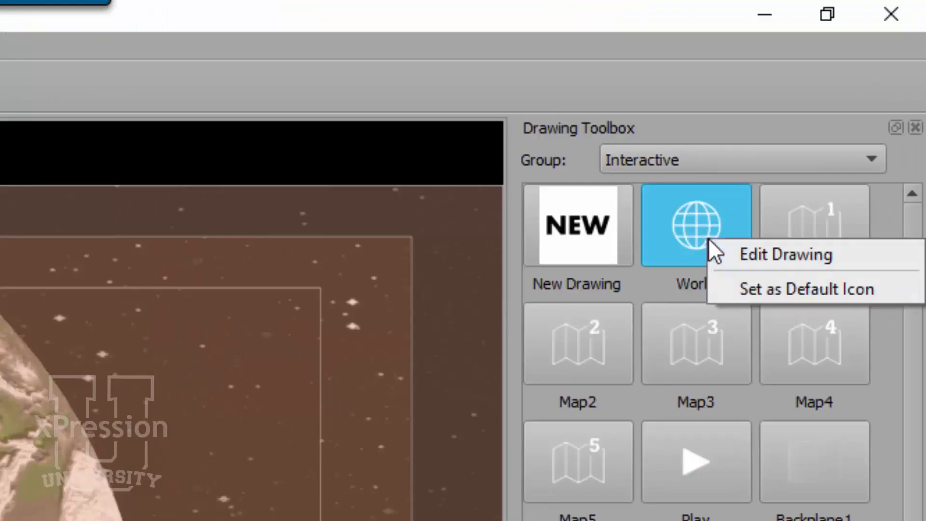
{"action": "left_click", "coordinate": [748, 250]}
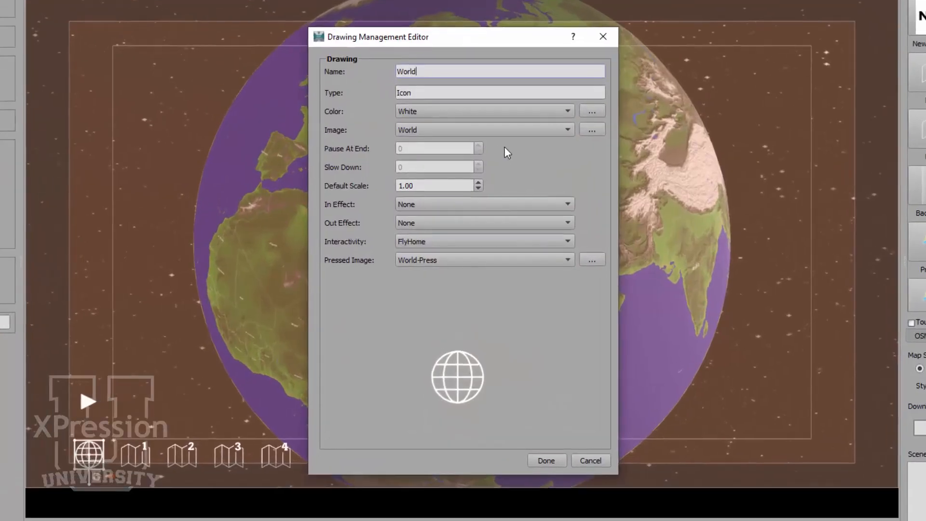
{"action": "left_click", "coordinate": [448, 71]}
{"action": "left_click", "coordinate": [593, 131]}
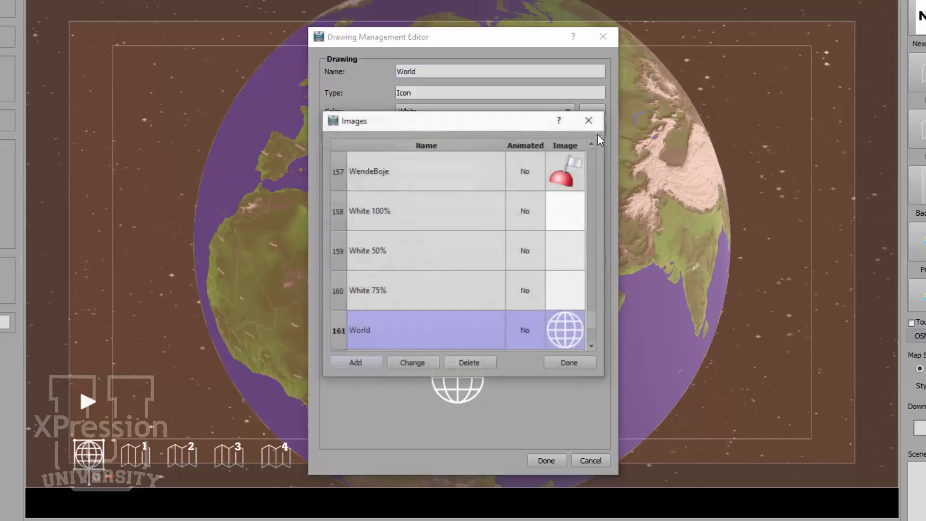
{"action": "left_click", "coordinate": [595, 294]}
{"action": "mouse_move", "coordinate": [592, 318]}
{"action": "left_mouse_down"}
{"action": "mouse_move", "coordinate": [589, 289]}
{"action": "mouse_move", "coordinate": [588, 323]}
{"action": "left_mouse_up"}
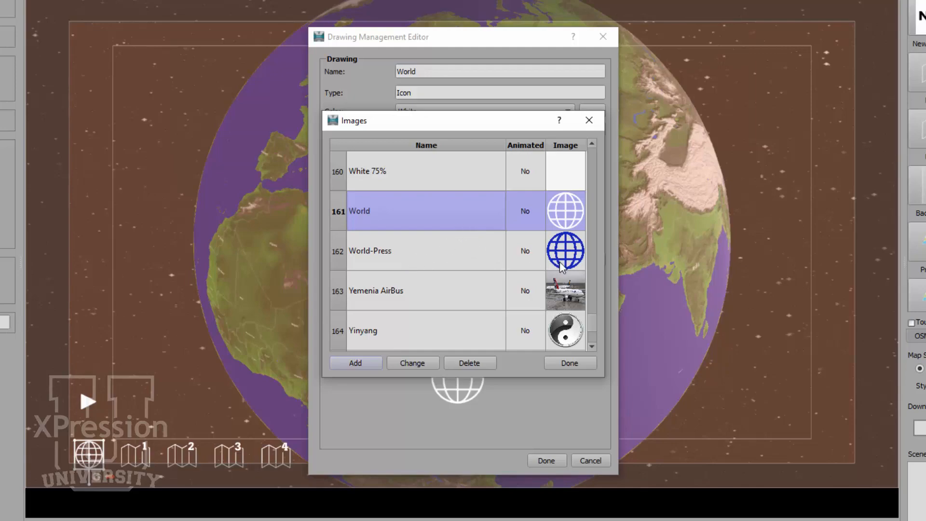
{"action": "left_click", "coordinate": [576, 366]}
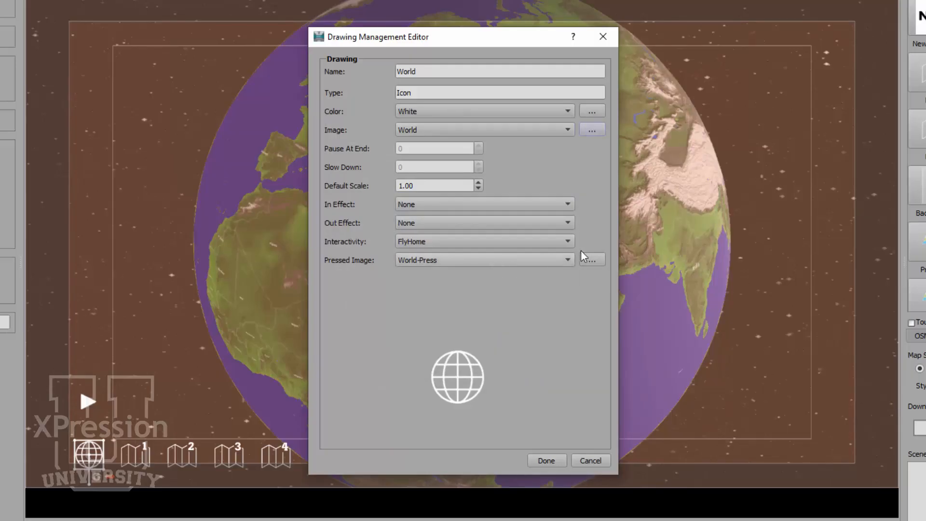
{"action": "left_click", "coordinate": [593, 262]}
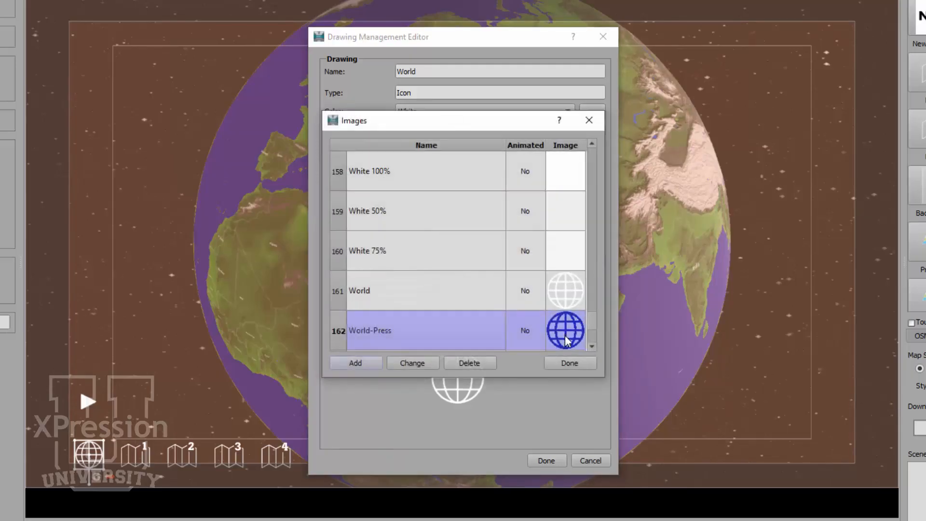
{"action": "left_click", "coordinate": [572, 363]}
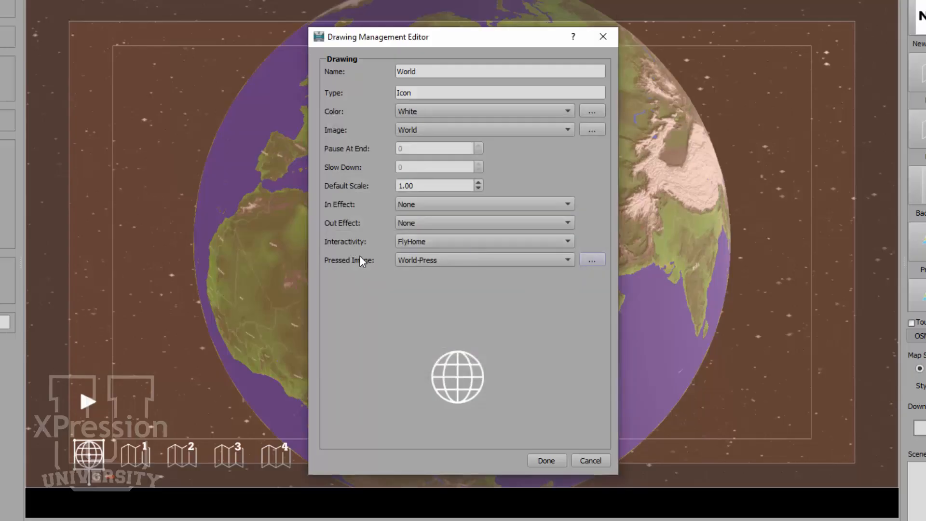
{"action": "left_click", "coordinate": [438, 241]}
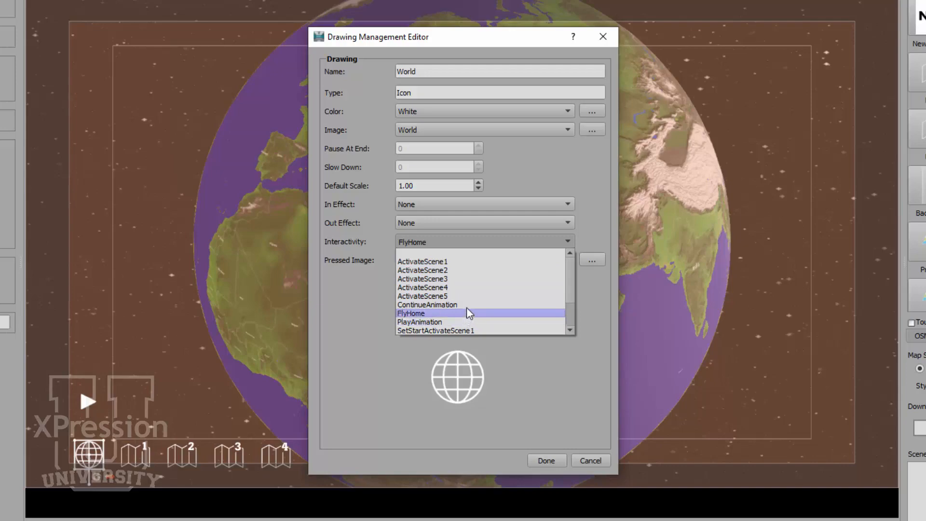
{"action": "left_click", "coordinate": [361, 311]}
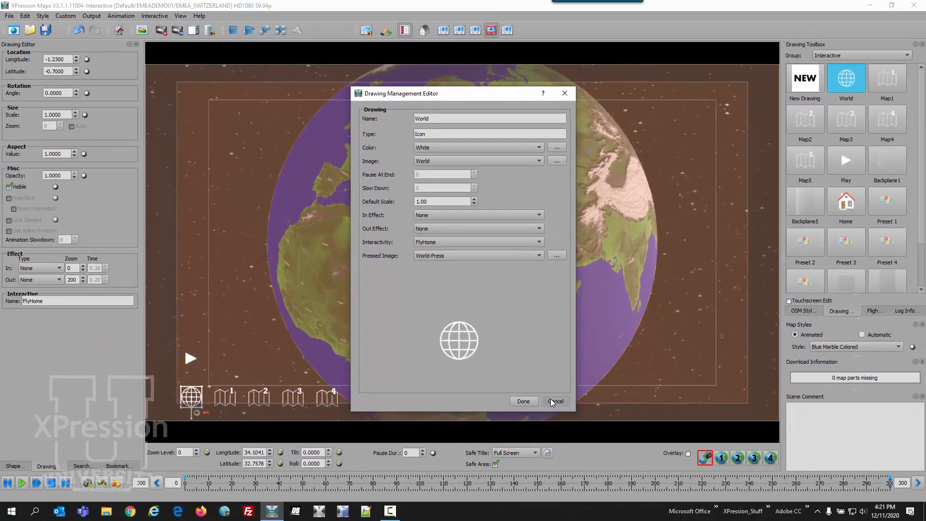
{"action": "left_click", "coordinate": [553, 402]}
Open the Play button's drawing settings for review and close the editor.
{"action": "left_click", "coordinate": [852, 158]}
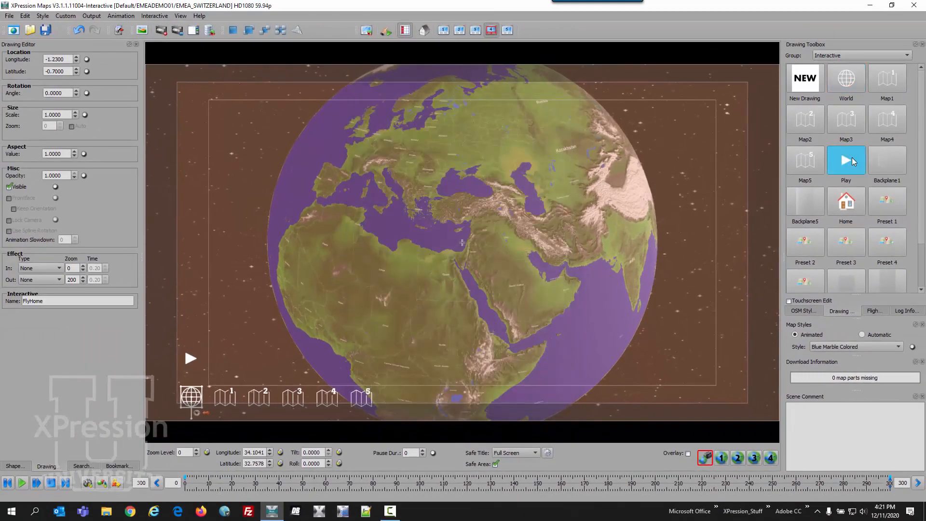
{"action": "right_click", "coordinate": [852, 158]}
{"action": "left_click", "coordinate": [873, 163]}
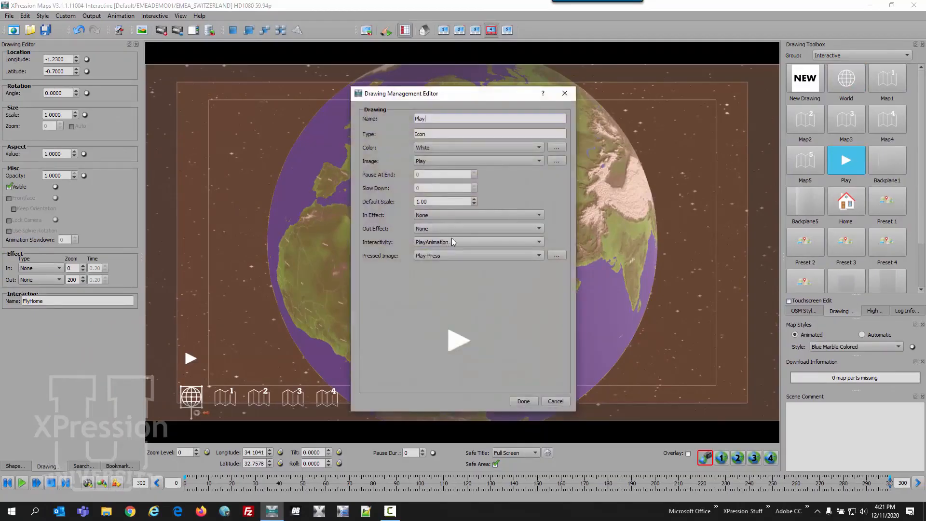
{"action": "left_click", "coordinate": [524, 401]}
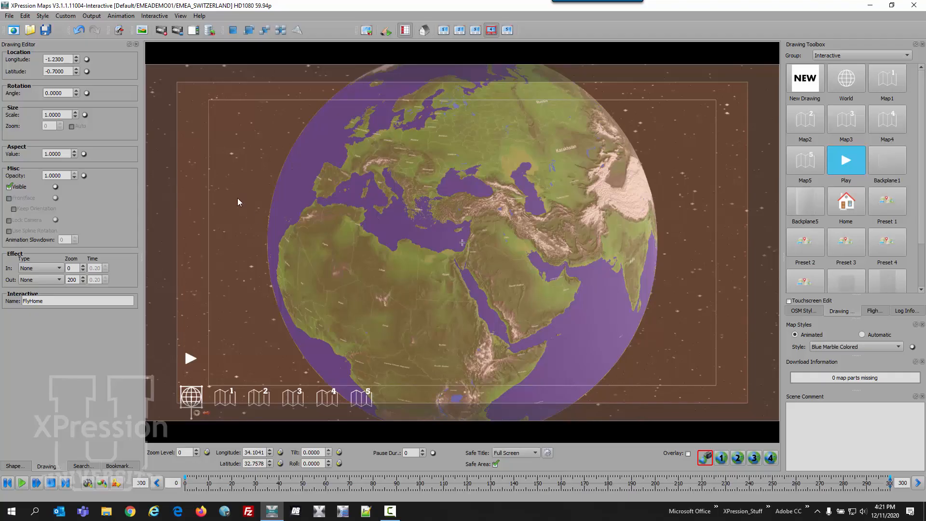
Enable overlay editing and replace the World button in the navigation bar with the Home icon.
{"action": "left_click", "coordinate": [689, 454]}
{"action": "left_click", "coordinate": [230, 405]}
{"action": "left_click", "coordinate": [201, 400]}
{"action": "left_click", "coordinate": [219, 397]}
{"action": "left_click", "coordinate": [191, 399]}
{"action": "scroll", "coordinate": [923, 161], "scroll_direction": "down", "scroll_amount": 2}
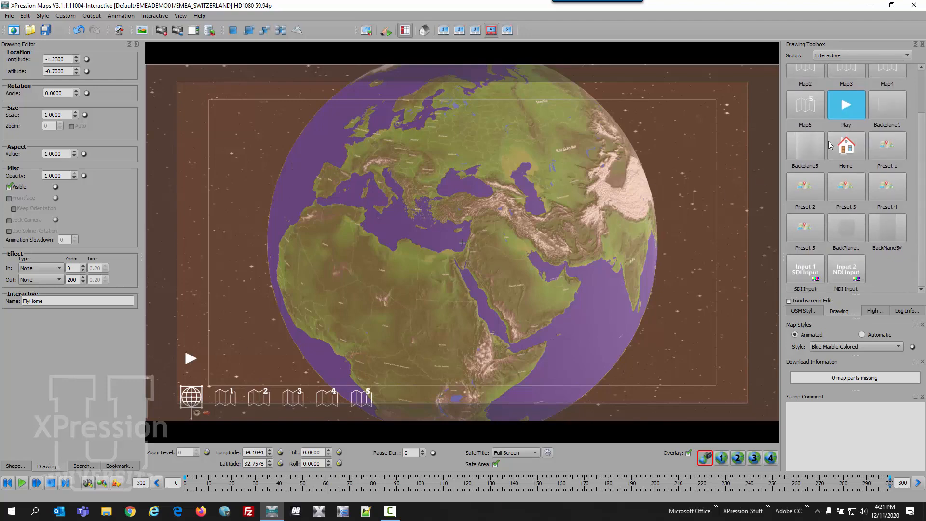
{"action": "left_click_drag", "start_coordinate": [845, 148], "coordinate": [636, 236]}
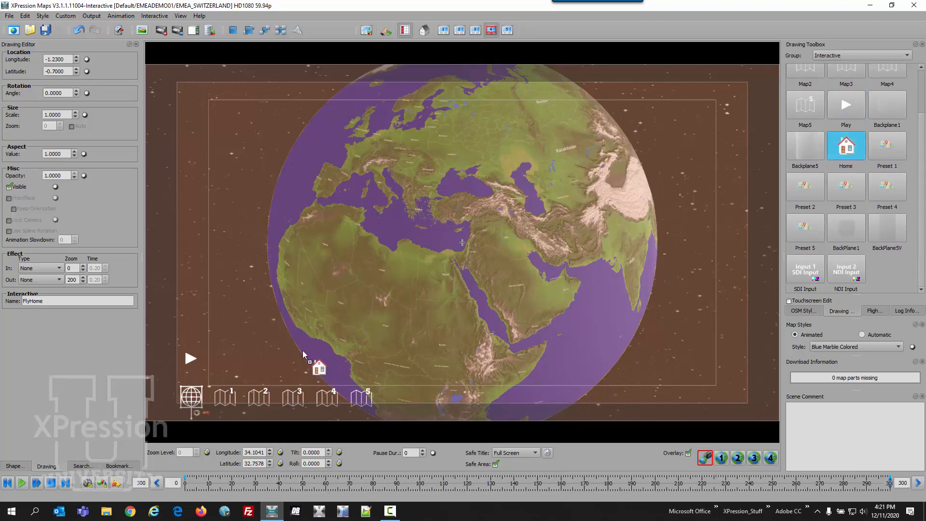
{"action": "left_click_drag", "start_coordinate": [188, 402], "coordinate": [189, 400]}
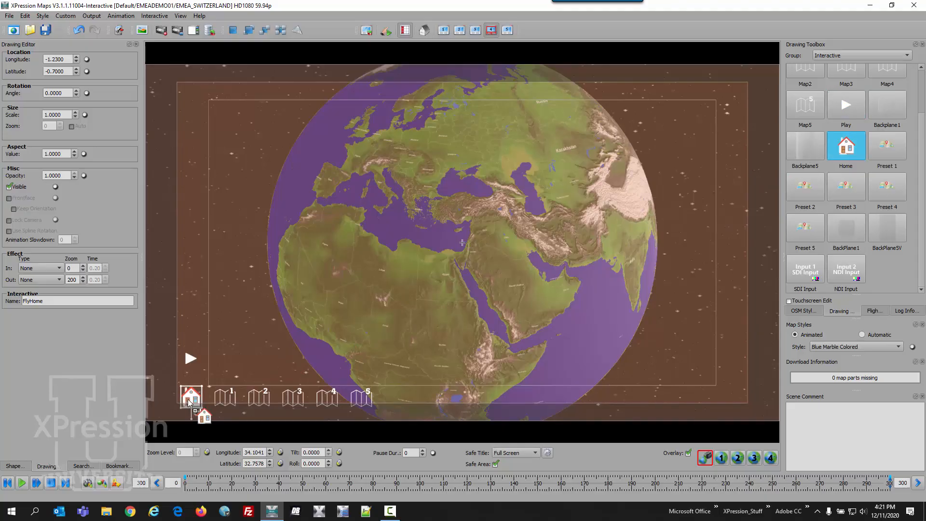
Replace map buttons 1 to 5 with the Preset 1 to Preset 5 icons in order.
{"action": "left_click_drag", "start_coordinate": [896, 151], "coordinate": [230, 402]}
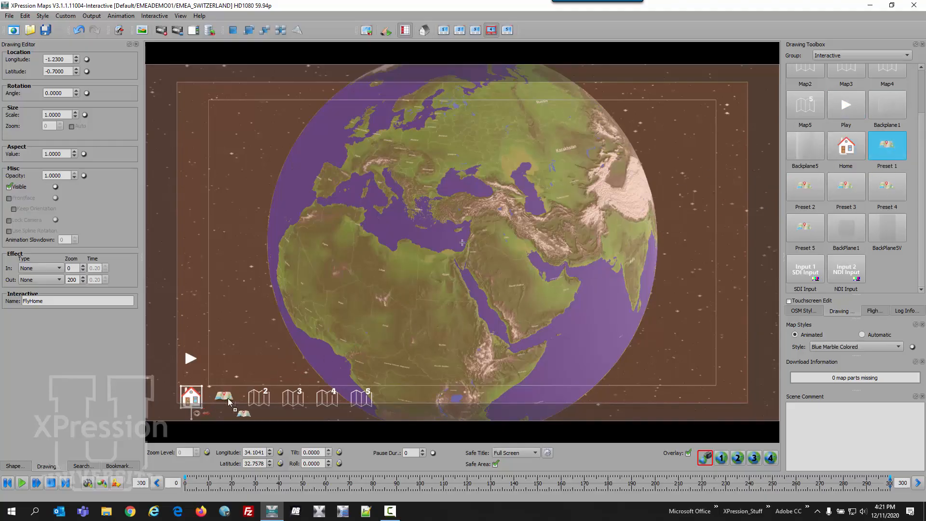
{"action": "left_click_drag", "start_coordinate": [819, 188], "coordinate": [259, 398]}
{"action": "left_click_drag", "start_coordinate": [847, 185], "coordinate": [296, 397]}
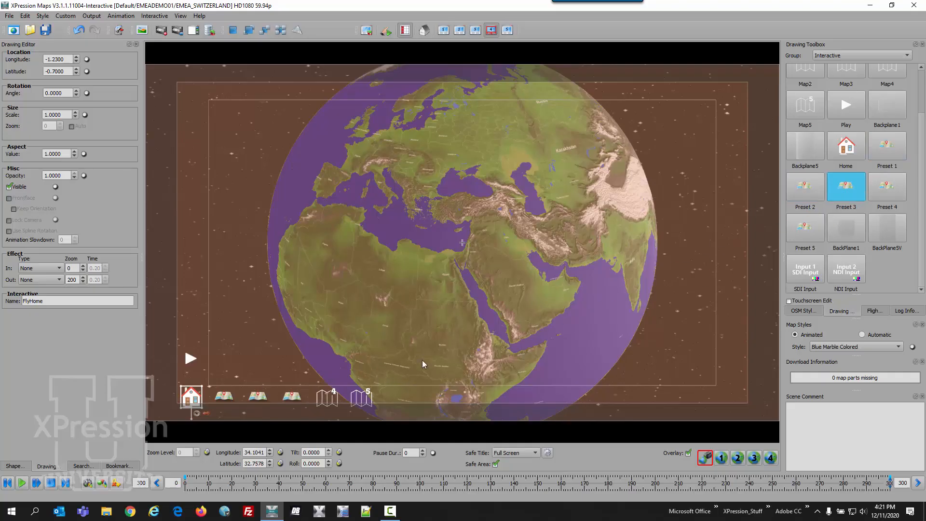
{"action": "left_click_drag", "start_coordinate": [883, 187], "coordinate": [323, 402]}
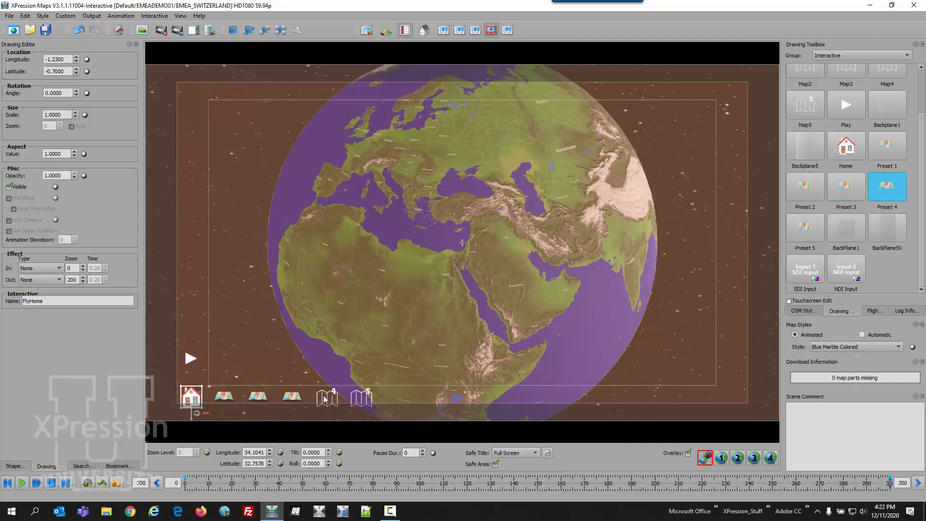
{"action": "left_click_drag", "start_coordinate": [799, 229], "coordinate": [363, 401]}
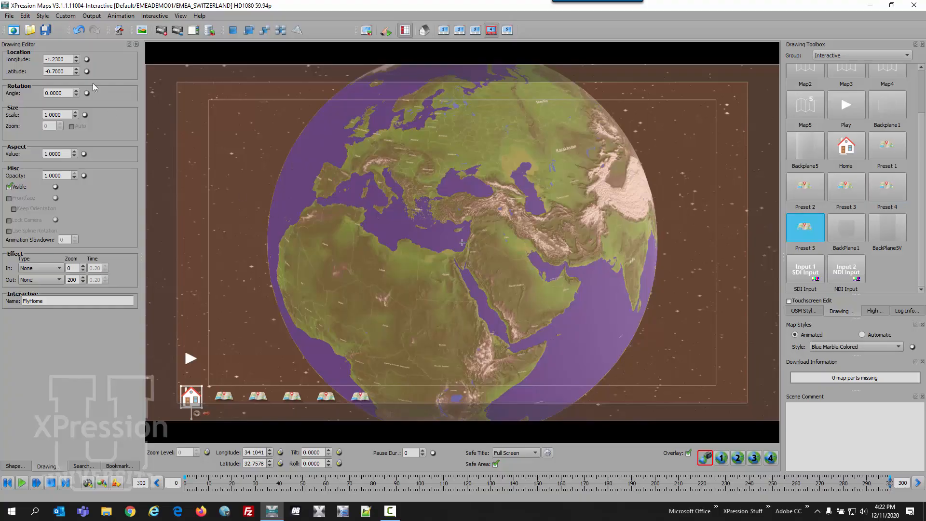
Save the overlay as EMEA OVERLAY COLORED BUTTON LOWER LEFT.wnm.
{"action": "left_click", "coordinate": [11, 16]}
{"action": "left_click", "coordinate": [22, 60]}
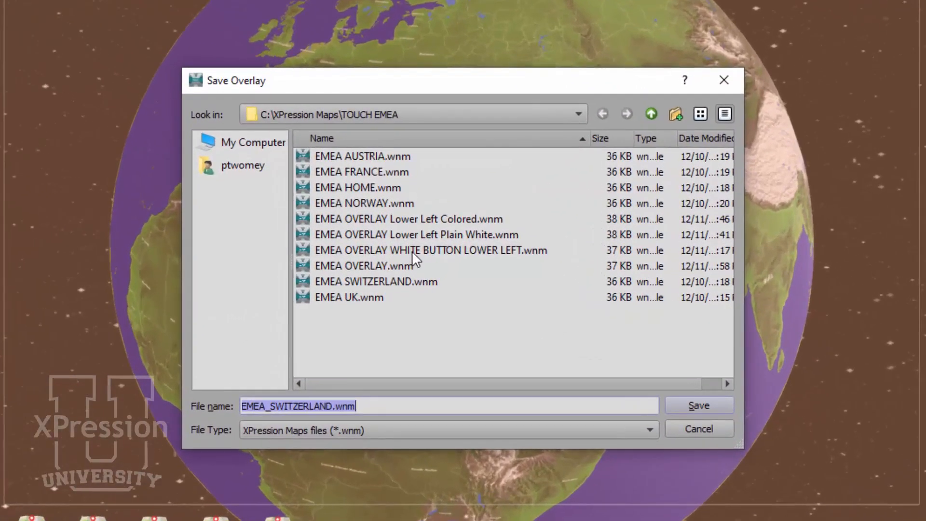
{"action": "left_click", "coordinate": [412, 250]}
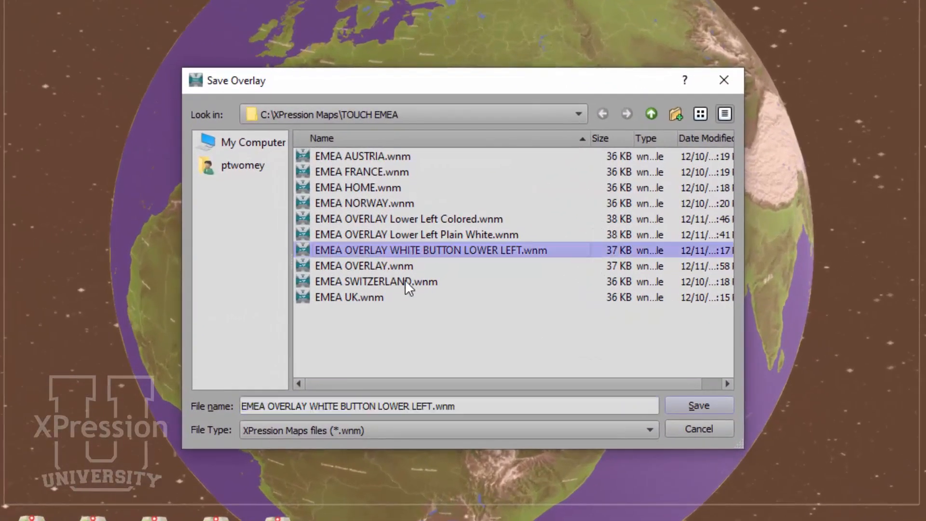
{"action": "double_click", "coordinate": [326, 407]}
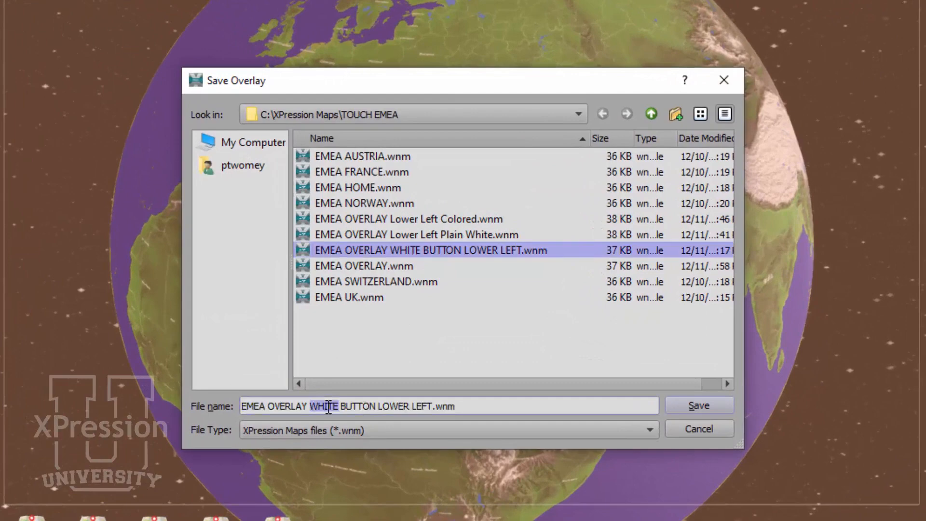
{"action": "type", "text": "COLORED"}
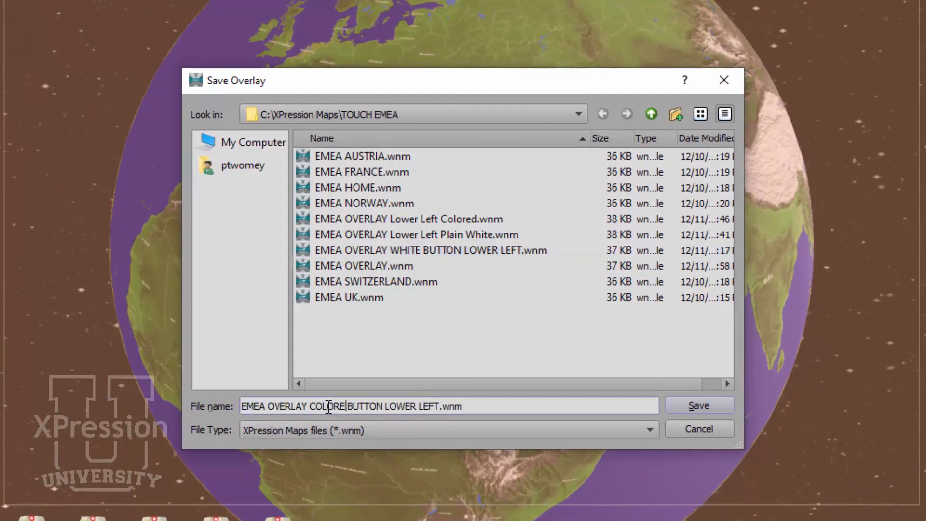
{"action": "left_click", "coordinate": [699, 406]}
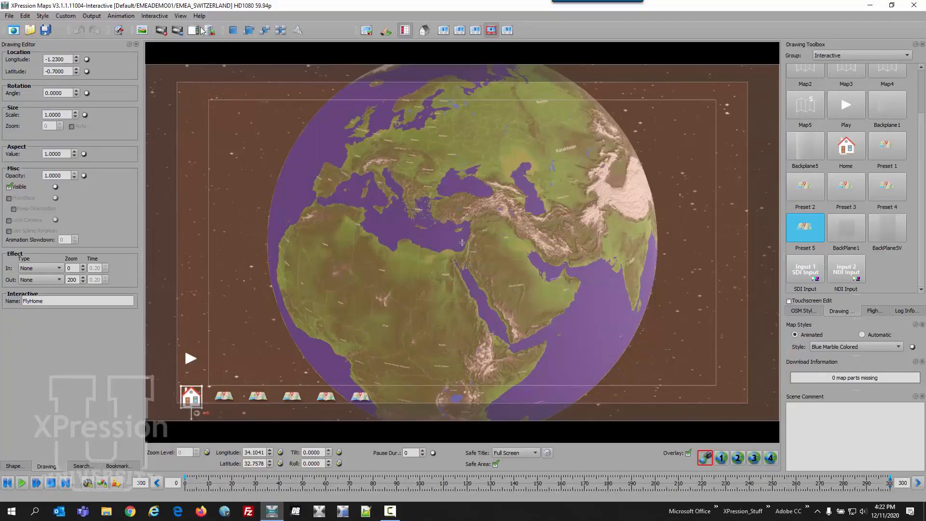
Edit the interactive project, rename it EMEADEMO04, and save it.
{"action": "left_click", "coordinate": [157, 16]}
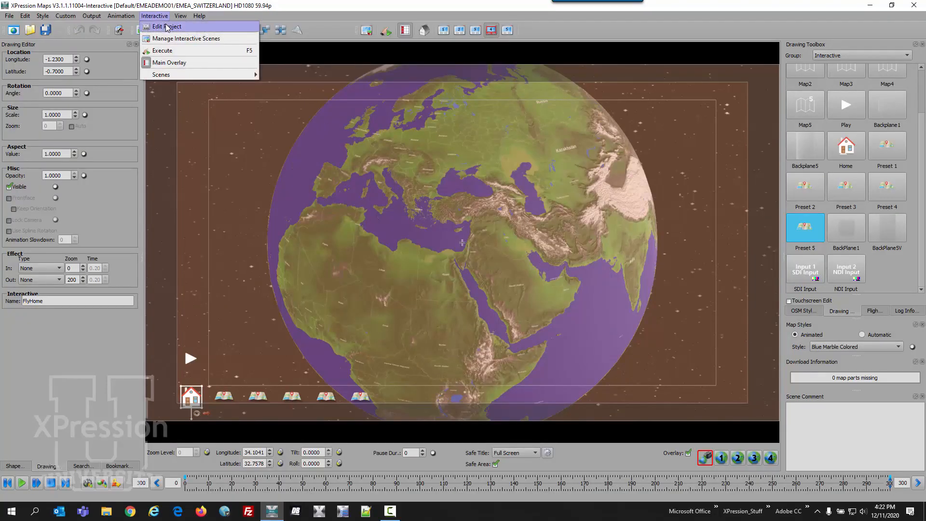
{"action": "left_click", "coordinate": [164, 26]}
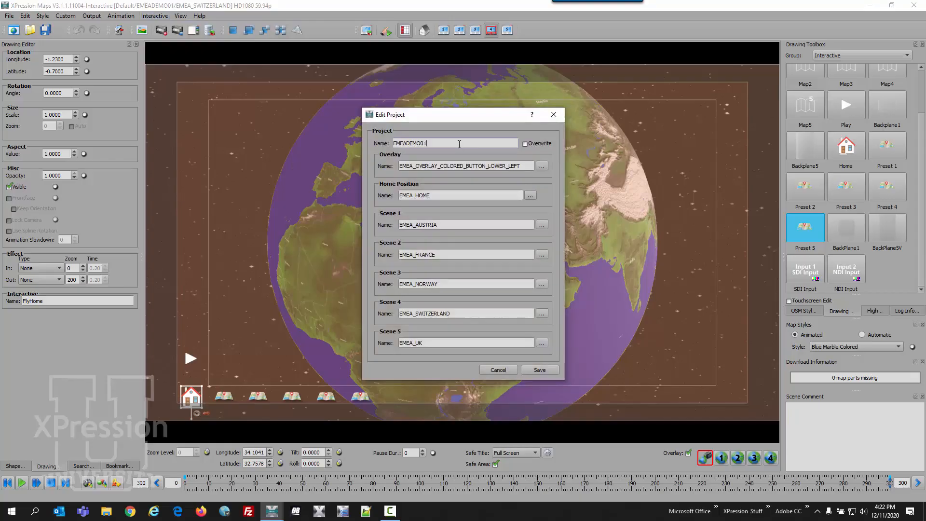
{"action": "key", "text": "BackSpace"}
{"action": "type", "text": "4"}
{"action": "left_click", "coordinate": [536, 370]}
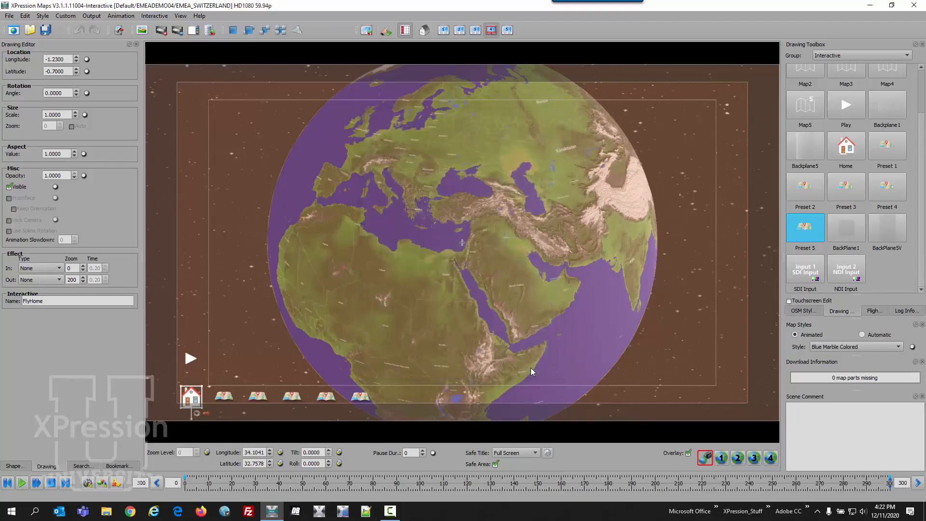
Switch the map view to full screen.
{"action": "left_click", "coordinate": [180, 16]}
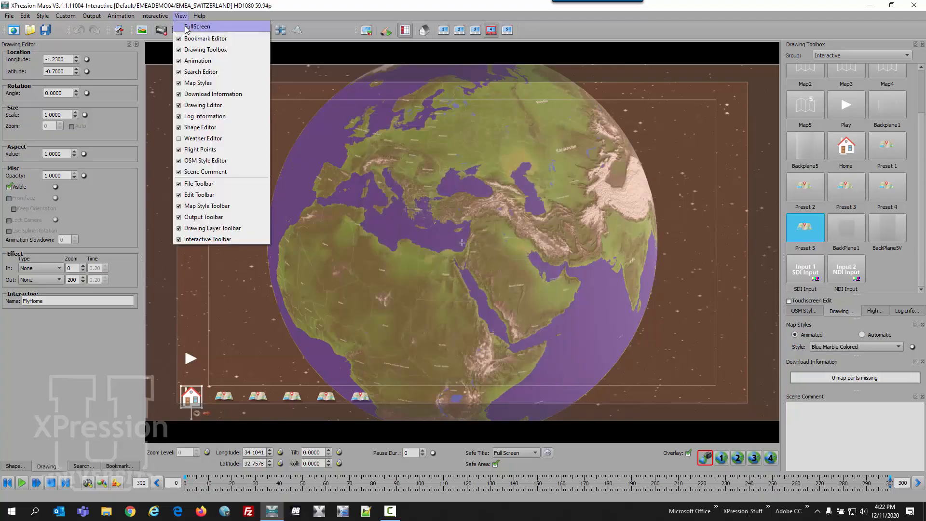
{"action": "left_click", "coordinate": [191, 27]}
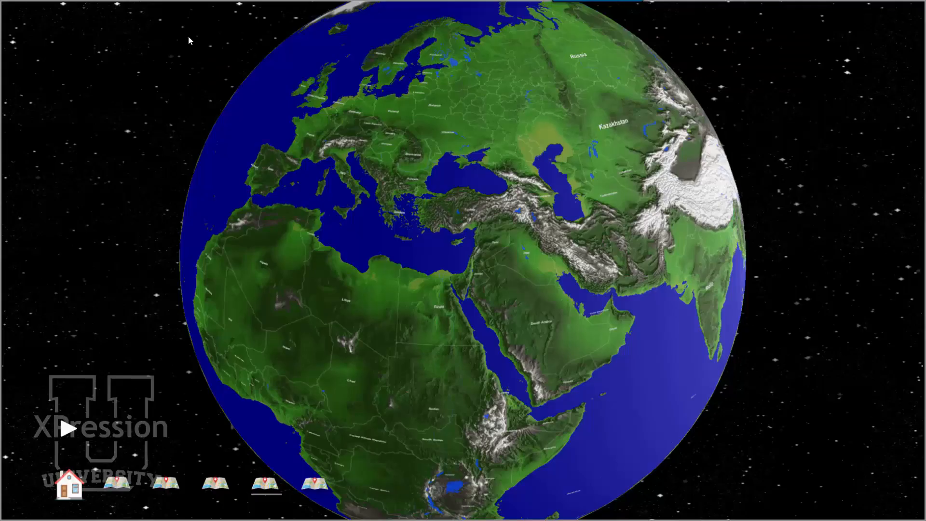
Test the new preset map buttons and the play button in full screen.
{"action": "left_click", "coordinate": [118, 484]}
{"action": "left_click", "coordinate": [75, 427]}
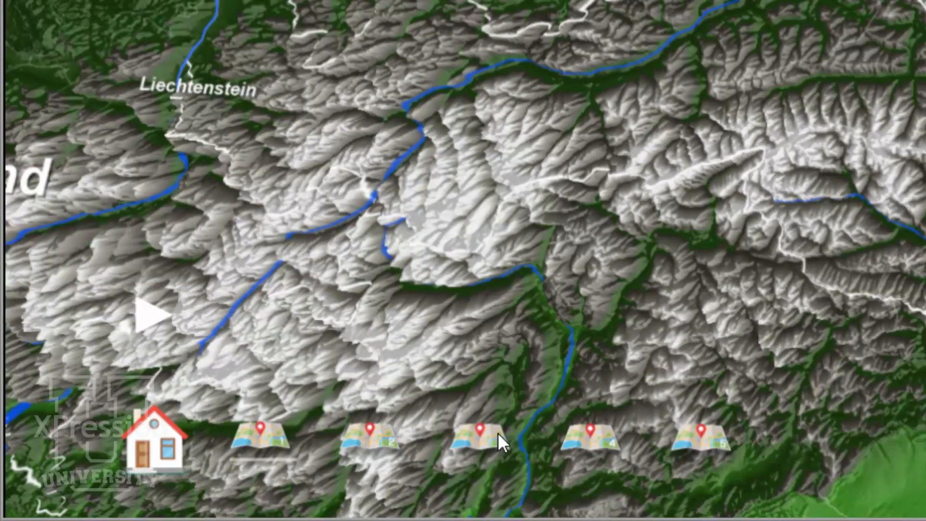
{"action": "left_click", "coordinate": [498, 433]}
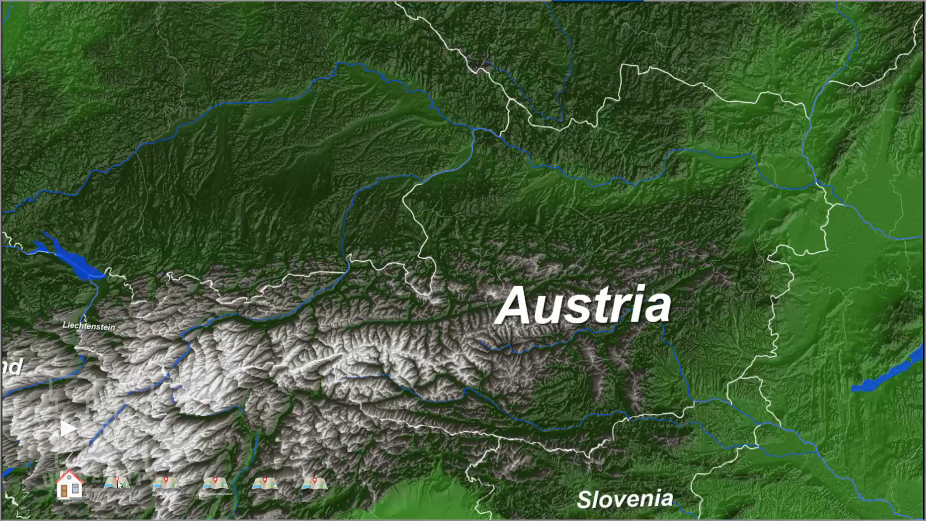
{"action": "left_click", "coordinate": [66, 426]}
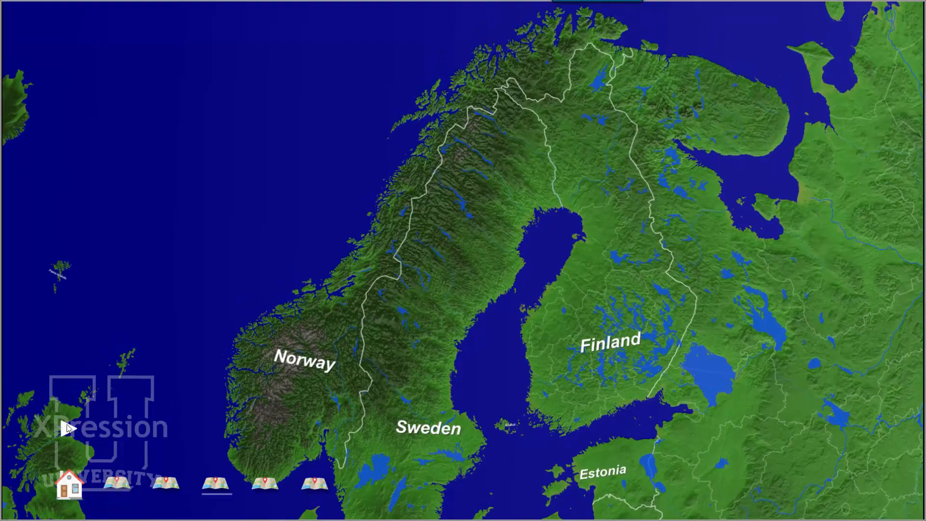
Exit full screen and create a new Icon drawing using the image Shadow Home Default.png from the Shadow folder.
{"action": "key", "text": "Escape"}
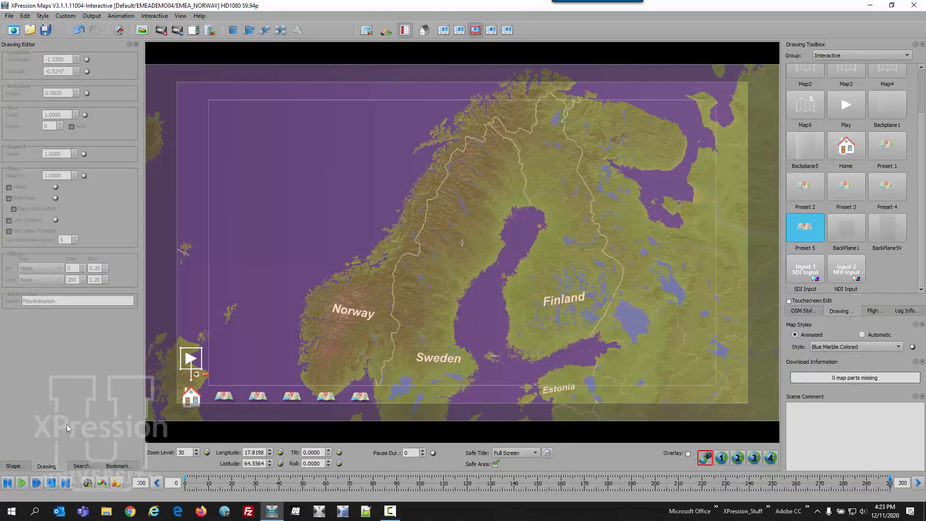
{"action": "scroll", "coordinate": [923, 105], "scroll_direction": "up", "scroll_amount": 3}
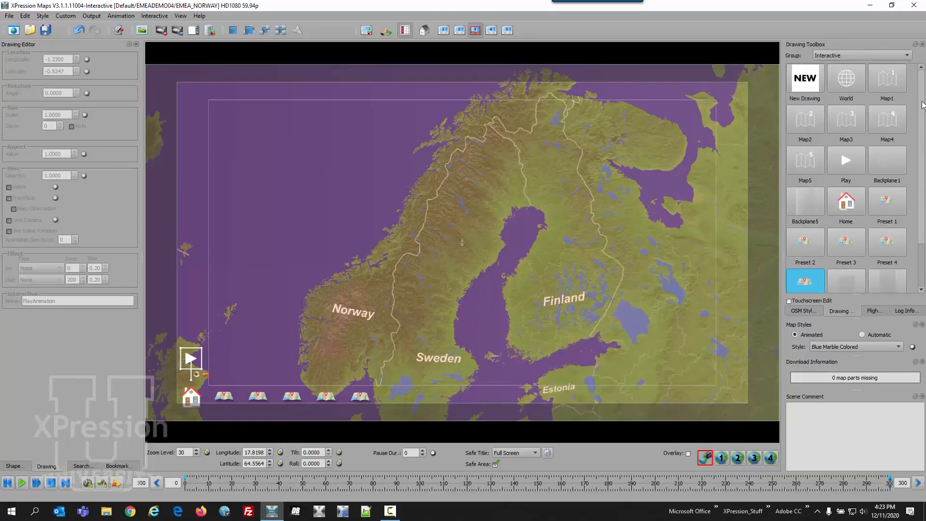
{"action": "left_click", "coordinate": [812, 80]}
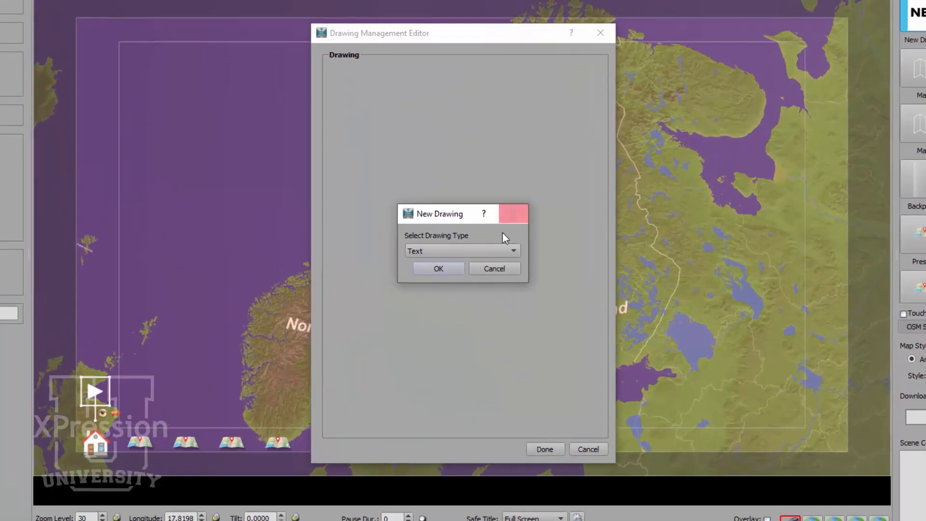
{"action": "left_click", "coordinate": [498, 250]}
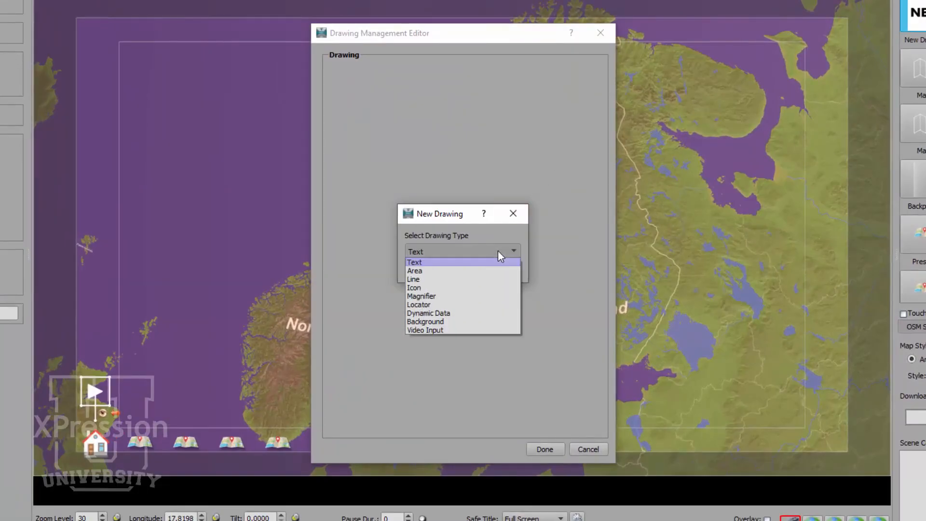
{"action": "left_click", "coordinate": [460, 288]}
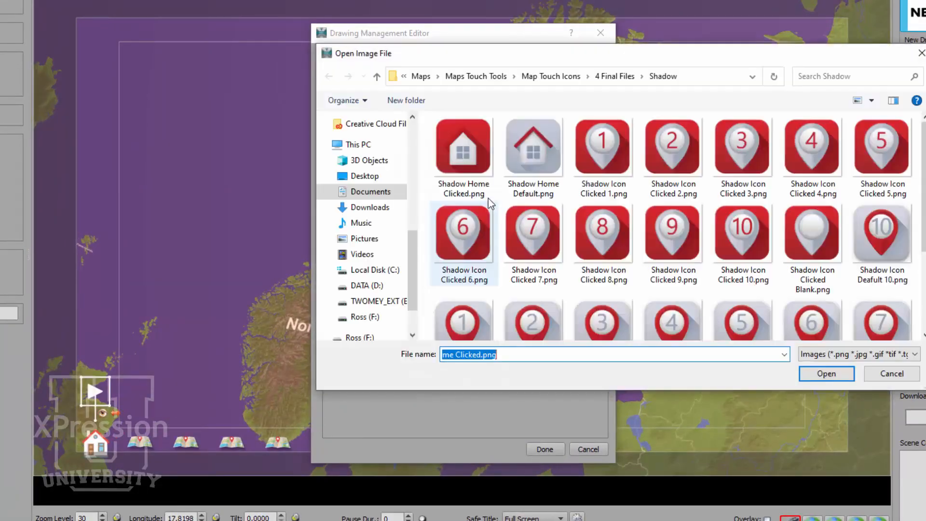
{"action": "mouse_move", "coordinate": [627, 60]}
{"action": "left_mouse_down"}
{"action": "mouse_move", "coordinate": [856, 33]}
{"action": "mouse_move", "coordinate": [707, 108]}
{"action": "mouse_move", "coordinate": [544, 145]}
{"action": "mouse_move", "coordinate": [541, 130]}
{"action": "left_mouse_up"}
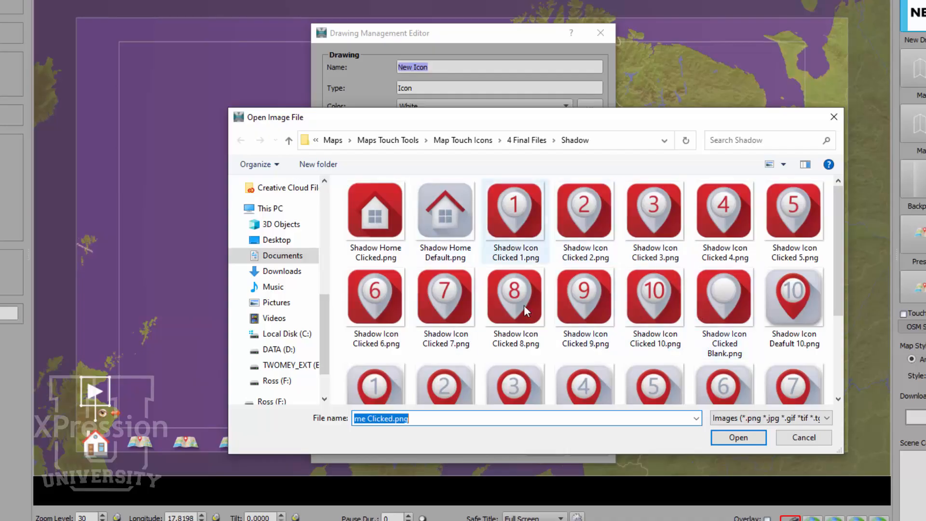
{"action": "scroll", "coordinate": [531, 308], "scroll_direction": "down", "scroll_amount": 1}
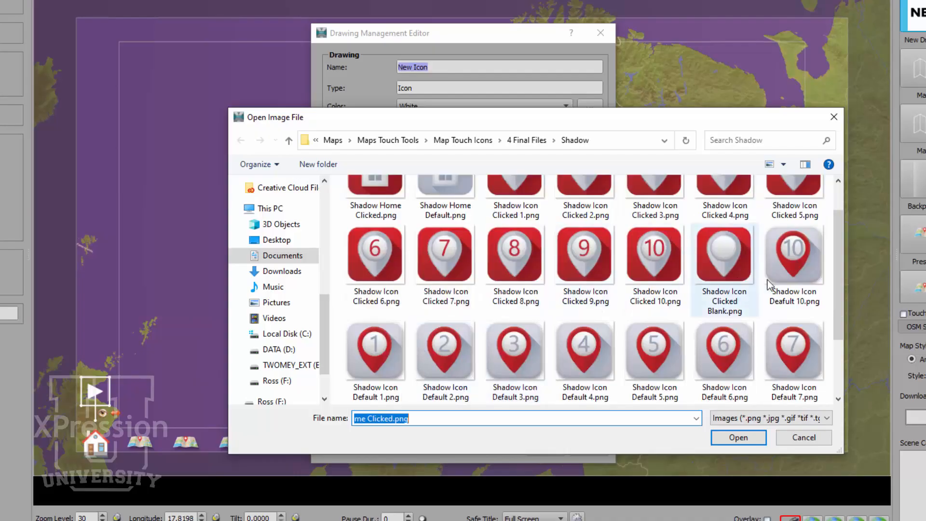
{"action": "scroll", "coordinate": [709, 284], "scroll_direction": "down", "scroll_amount": 1}
{"action": "scroll", "coordinate": [516, 323], "scroll_direction": "up", "scroll_amount": 2}
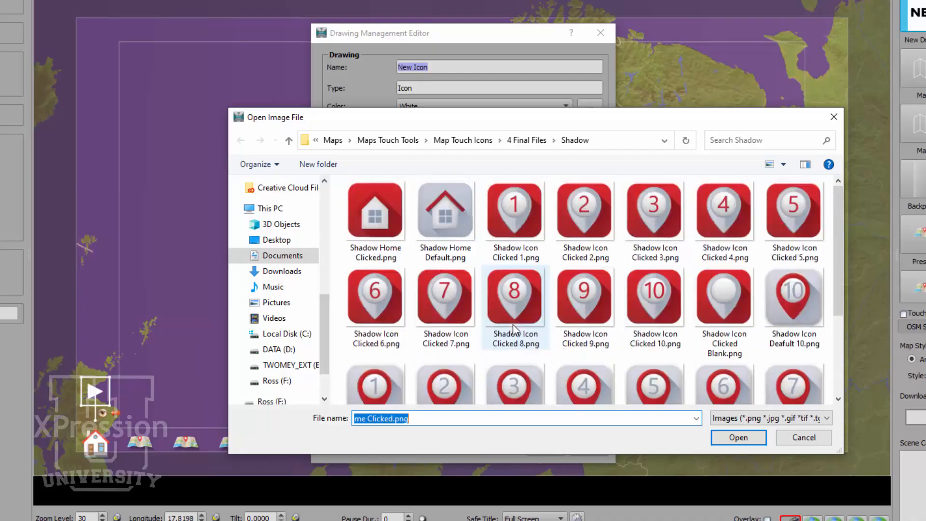
{"action": "left_click", "coordinate": [441, 227]}
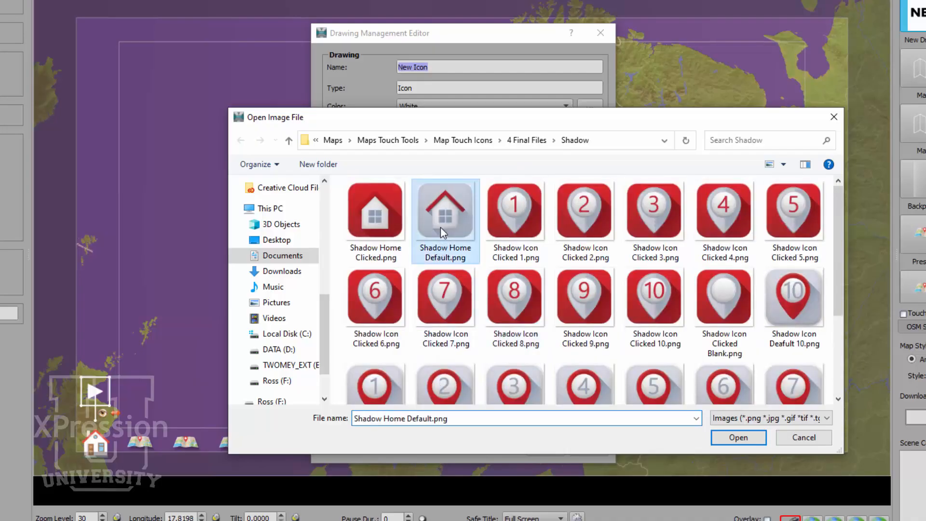
{"action": "left_click", "coordinate": [739, 437]}
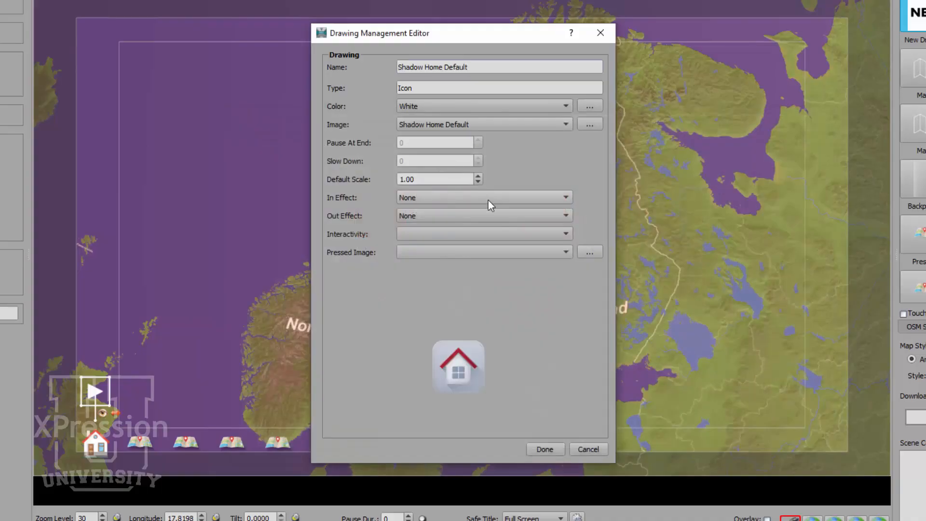
Set the icon's interactivity to FlyHome and its pressed image to Shadow Home Clicked.png, then finish the drawing.
{"action": "left_click", "coordinate": [508, 233]}
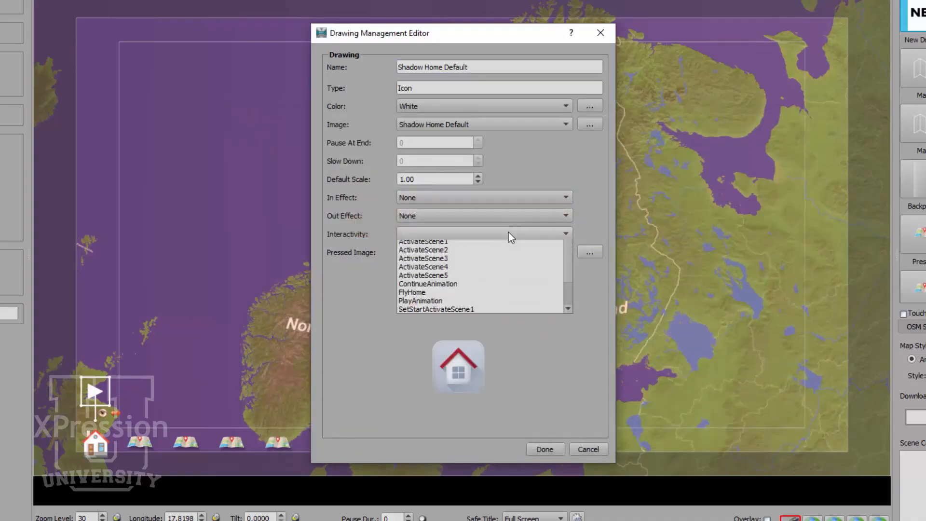
{"action": "left_click", "coordinate": [491, 305]}
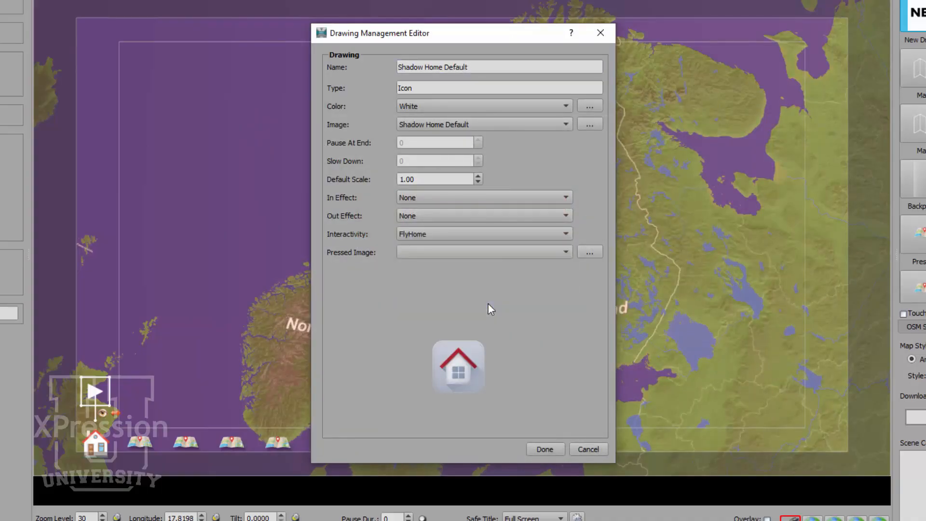
{"action": "left_click", "coordinate": [588, 253]}
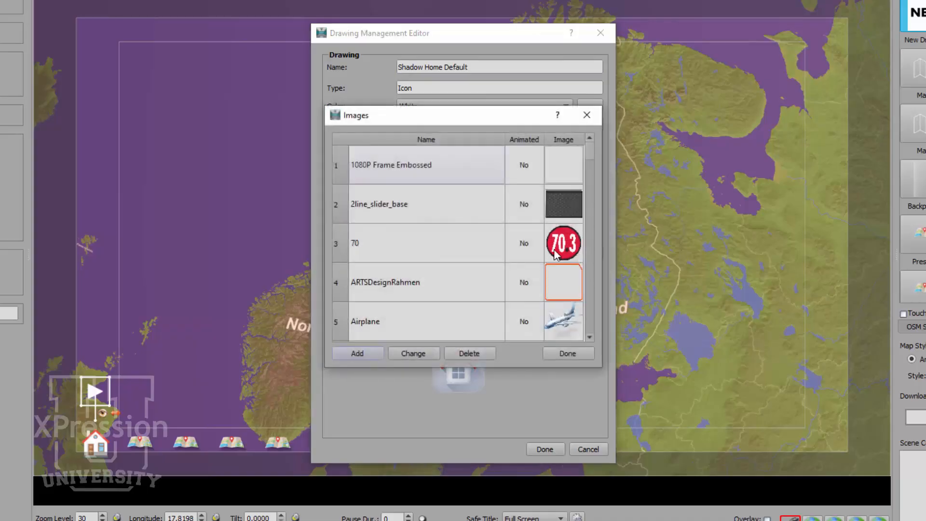
{"action": "left_click", "coordinate": [359, 354]}
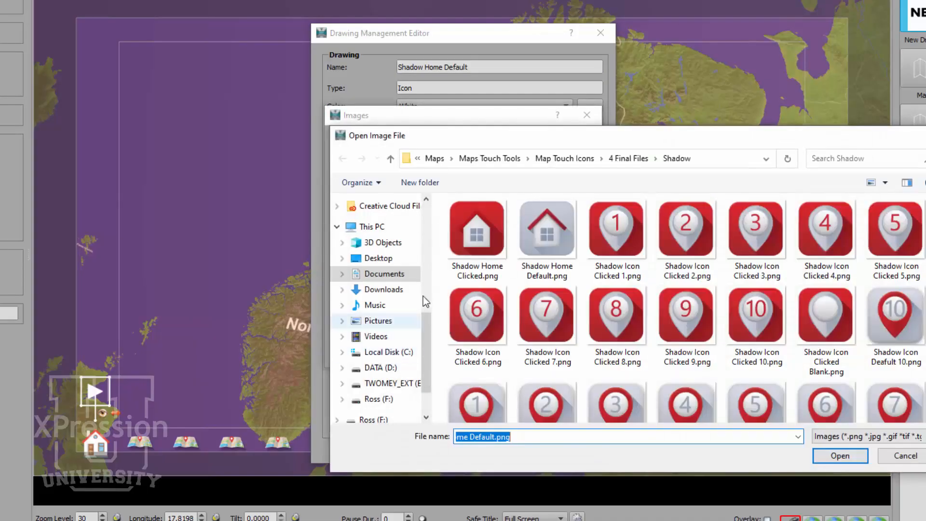
{"action": "left_click", "coordinate": [477, 238]}
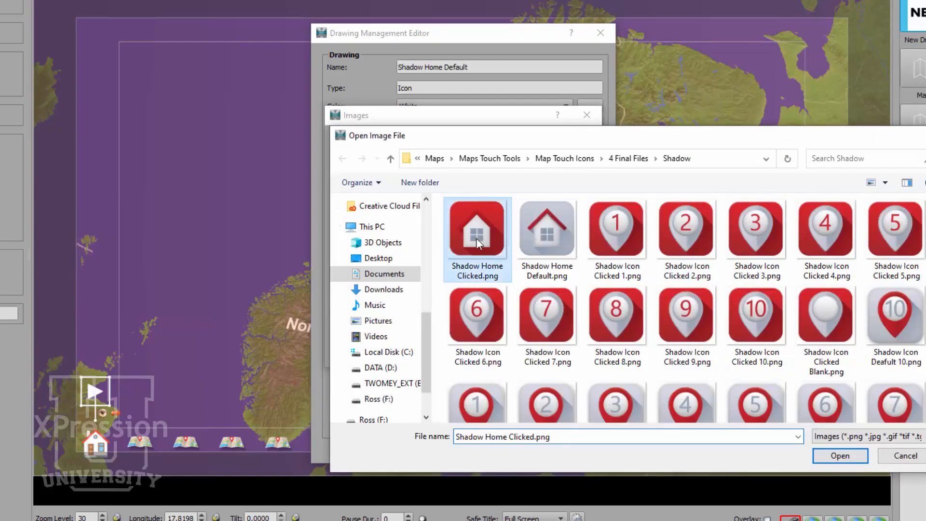
{"action": "left_click", "coordinate": [859, 456]}
{"action": "left_click", "coordinate": [565, 353]}
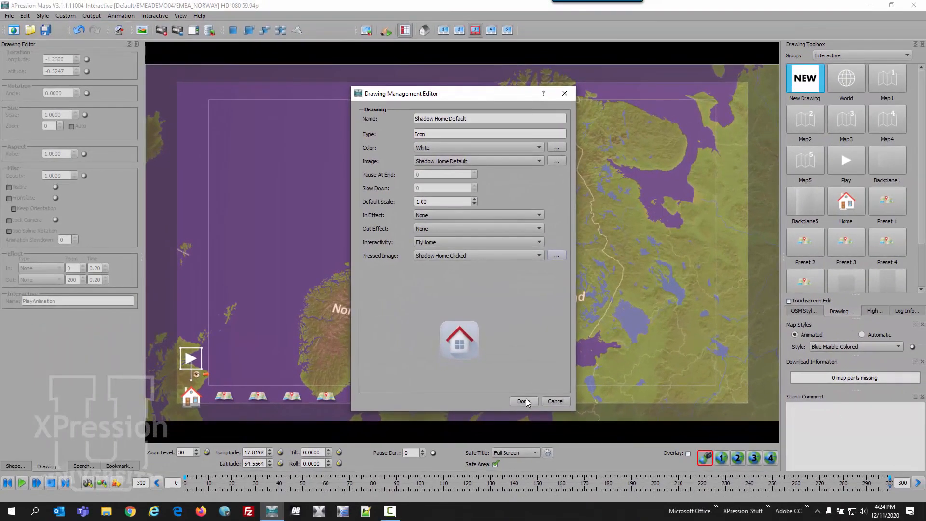
{"action": "left_click", "coordinate": [527, 410]}
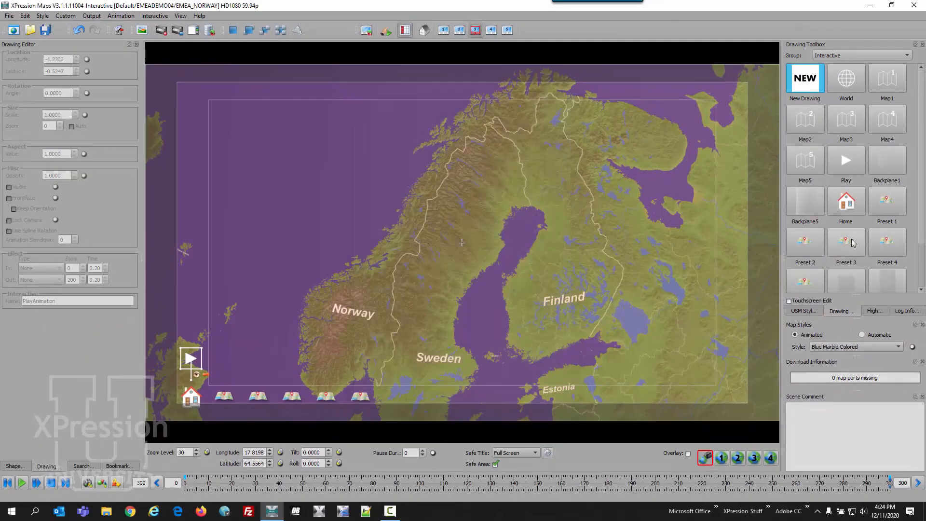
Place the new Shadow Home Default icon on the map over the home button position in the lower-left navigation bar.
{"action": "scroll", "coordinate": [853, 240], "scroll_direction": "down", "scroll_amount": 1}
{"action": "mouse_move", "coordinate": [887, 273]}
{"action": "left_mouse_down"}
{"action": "mouse_move", "coordinate": [299, 347]}
{"action": "mouse_move", "coordinate": [195, 397]}
{"action": "left_mouse_up"}
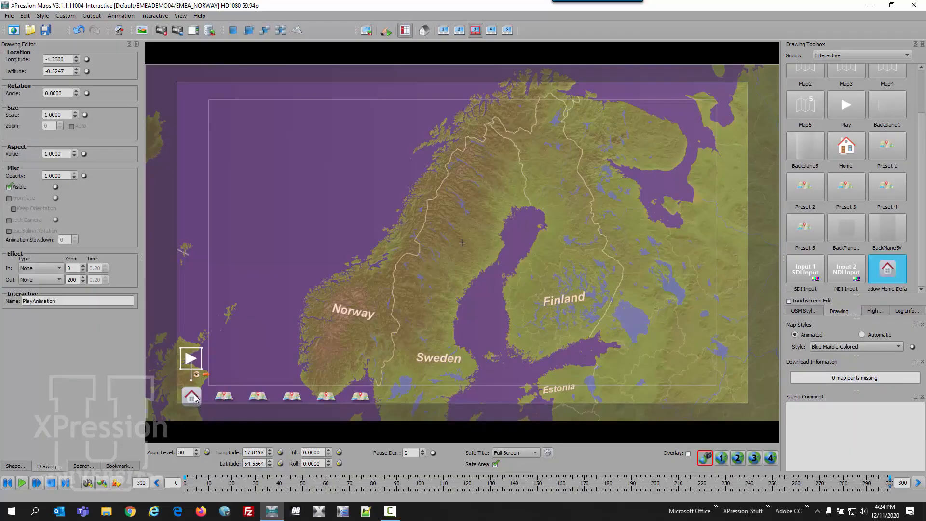
Switch the map view to full screen and test the new home button.
{"action": "left_click", "coordinate": [177, 30]}
{"action": "left_click", "coordinate": [190, 26]}
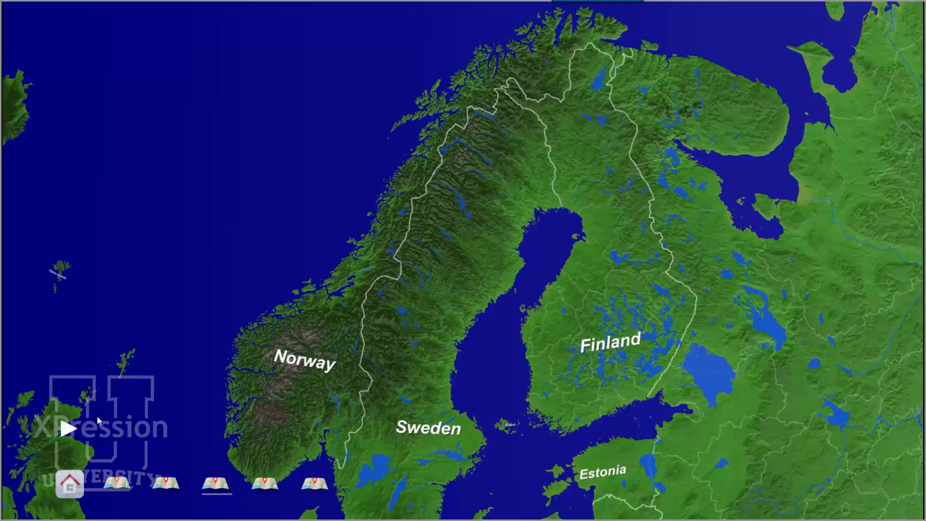
{"action": "left_click", "coordinate": [74, 486]}
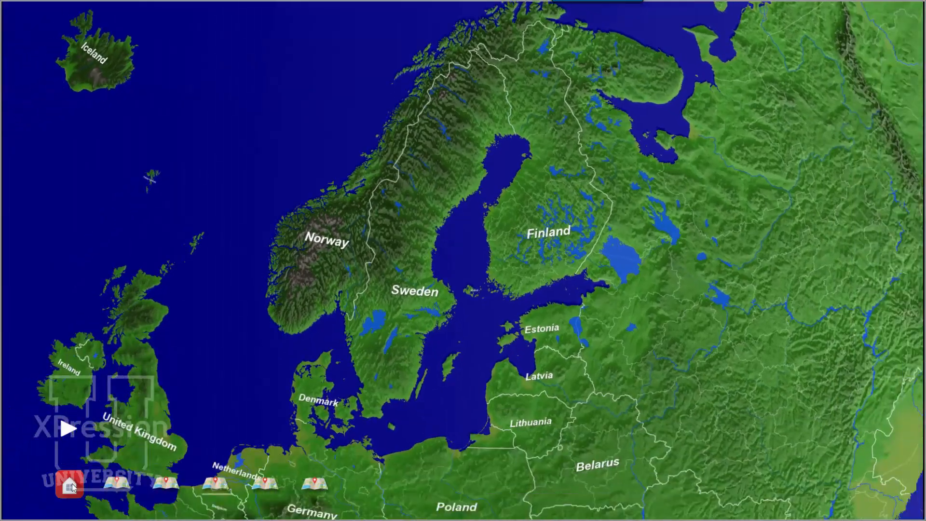